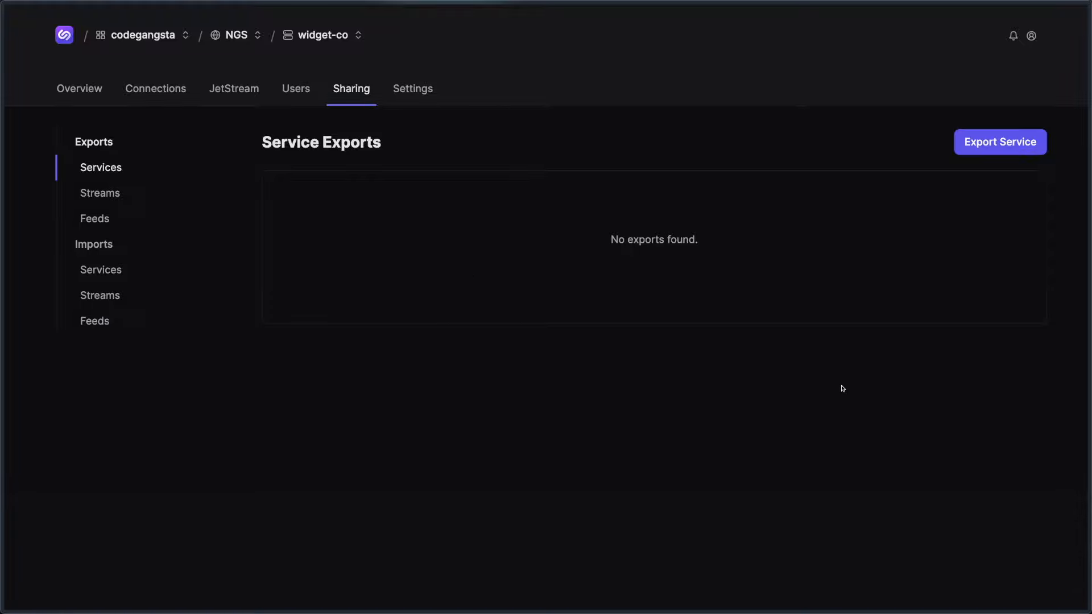
Start a new service export named Math with the subject math.>
click(993, 146)
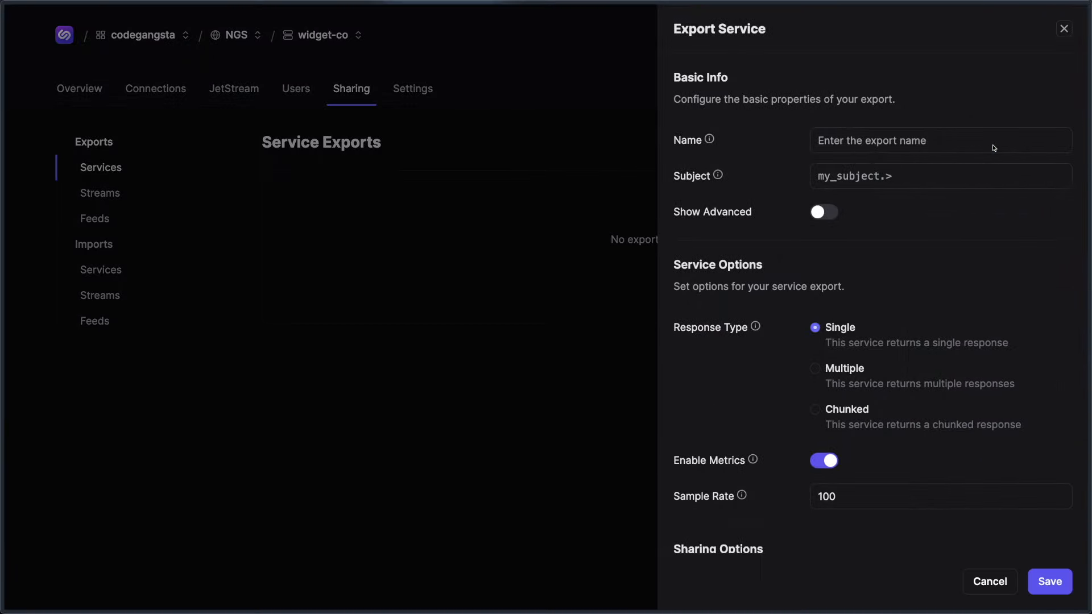
click(988, 143)
text(M)
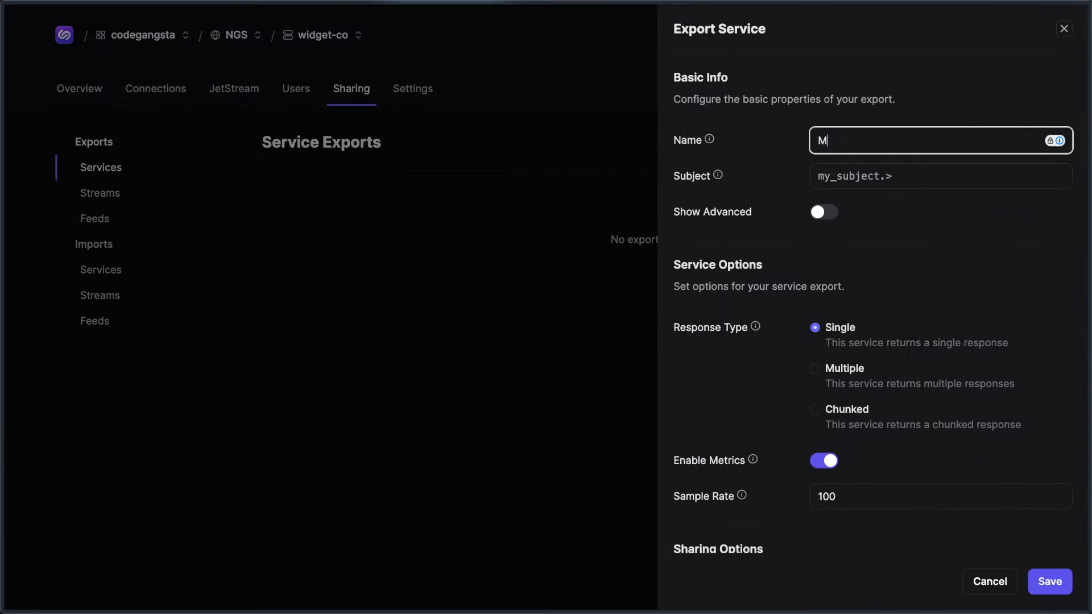
text(ath)
key(Tab)
text(math.>)
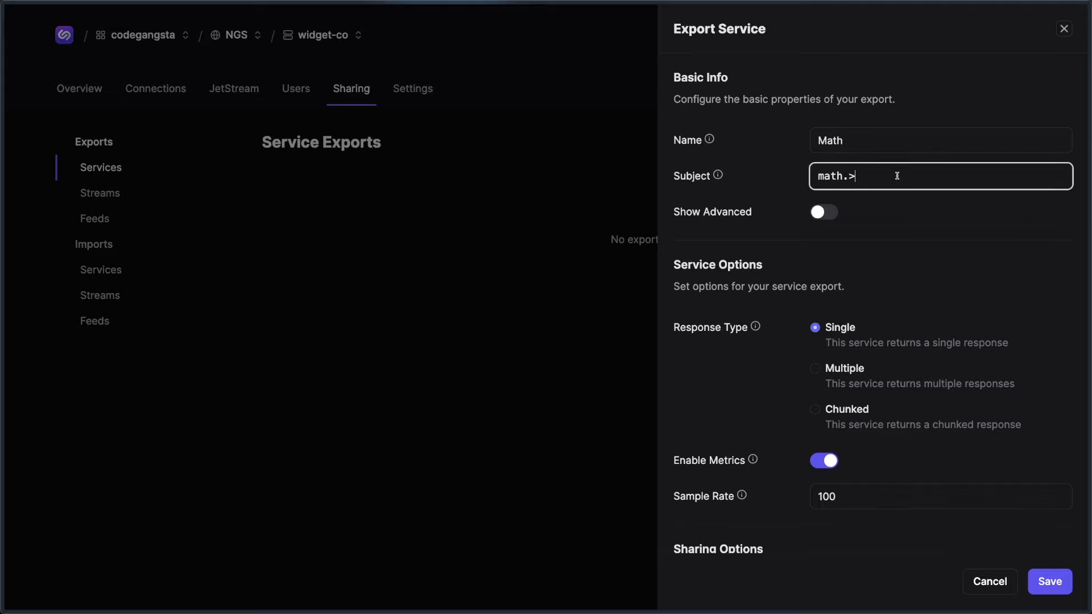
click(878, 260)
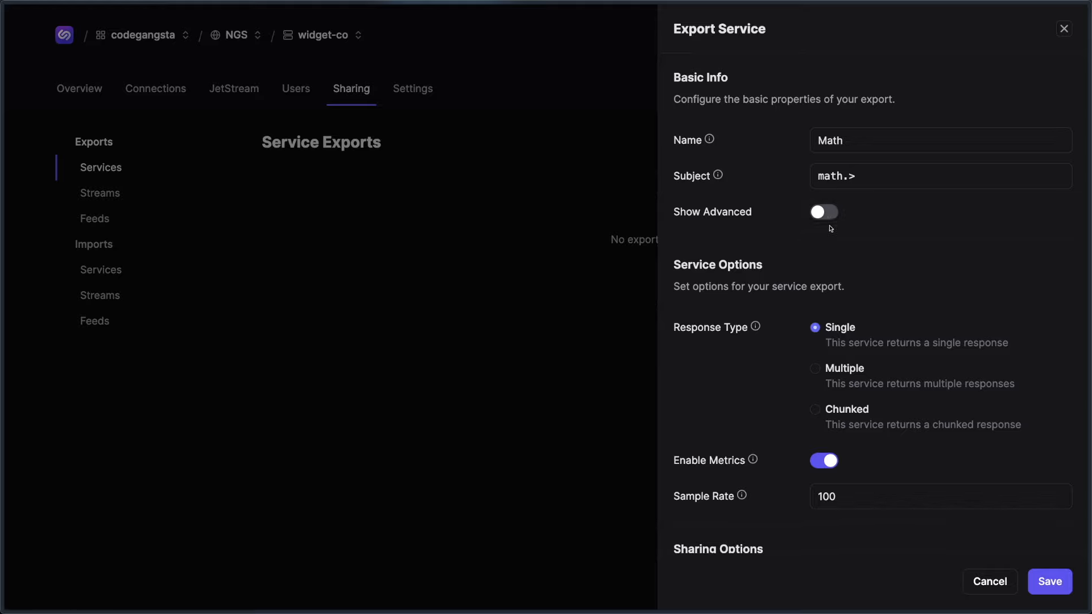
Save the Math export with a single response type, metrics enabled at sample rate 100, and private visibility
scroll(794, 231, down, 3)
scroll(793, 229, down, 2)
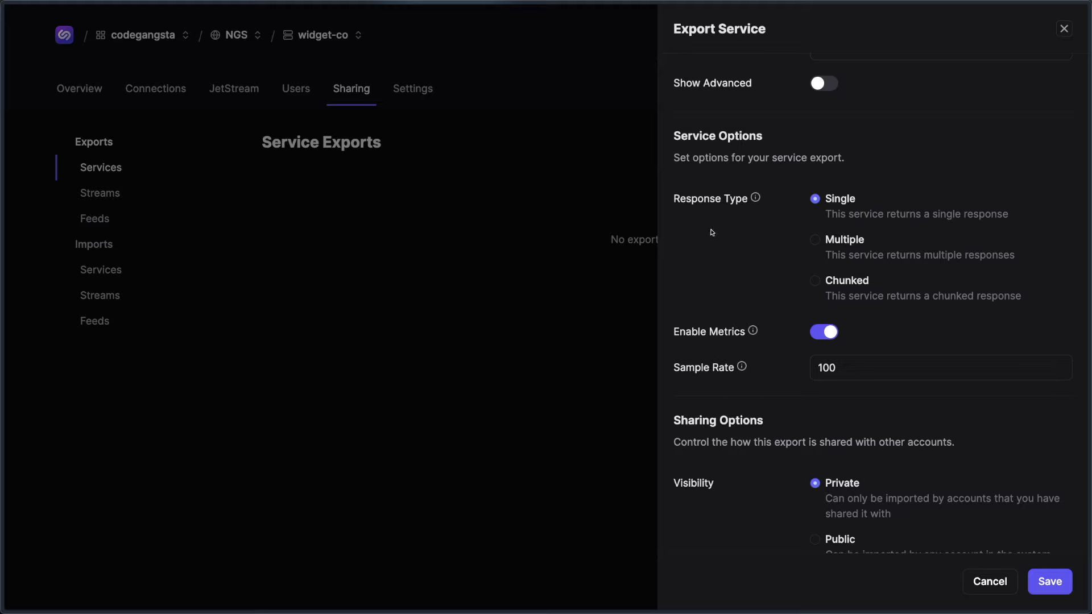
scroll(714, 220, down, 1)
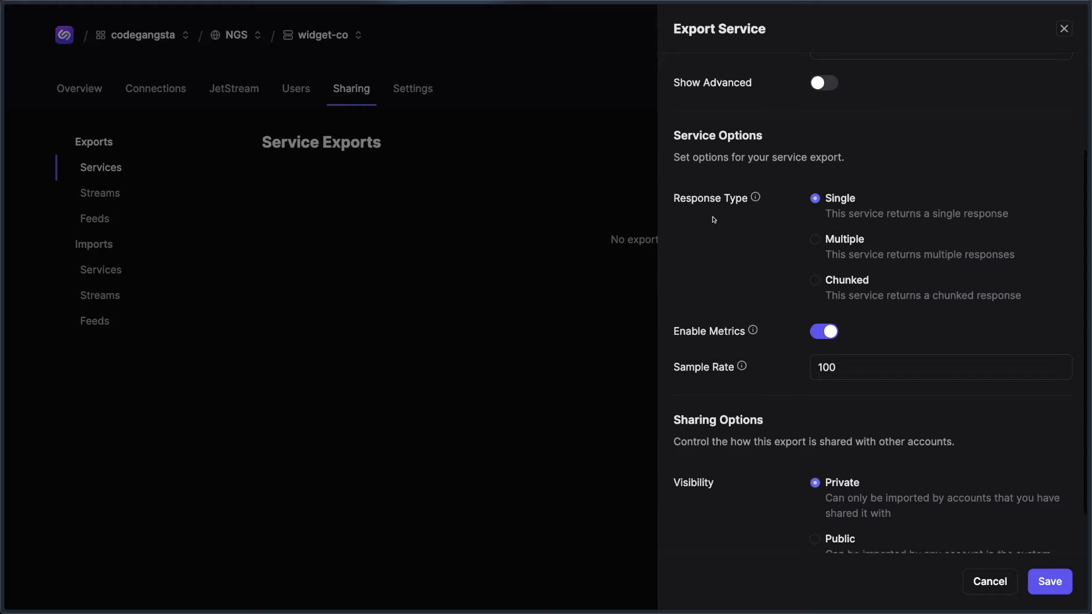
scroll(714, 220, down, 2)
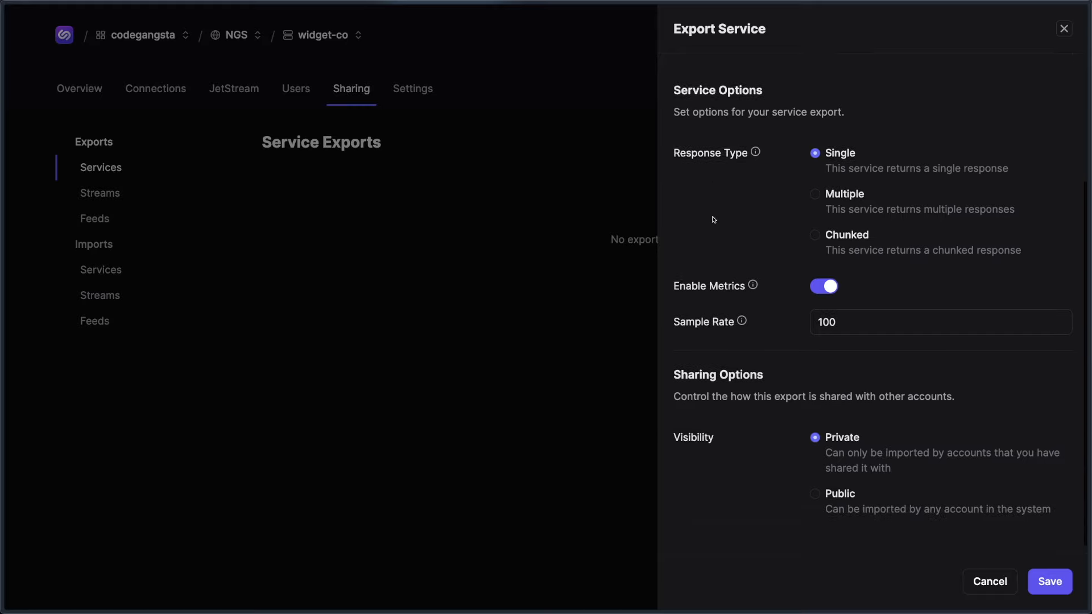
click(823, 278)
click(823, 314)
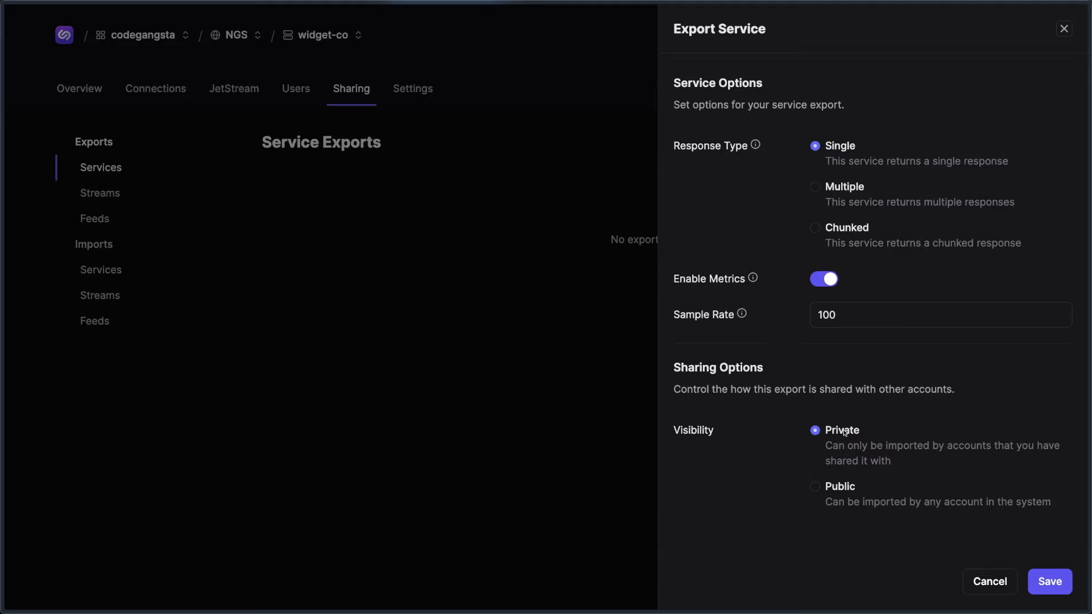
click(841, 487)
click(841, 433)
click(1052, 579)
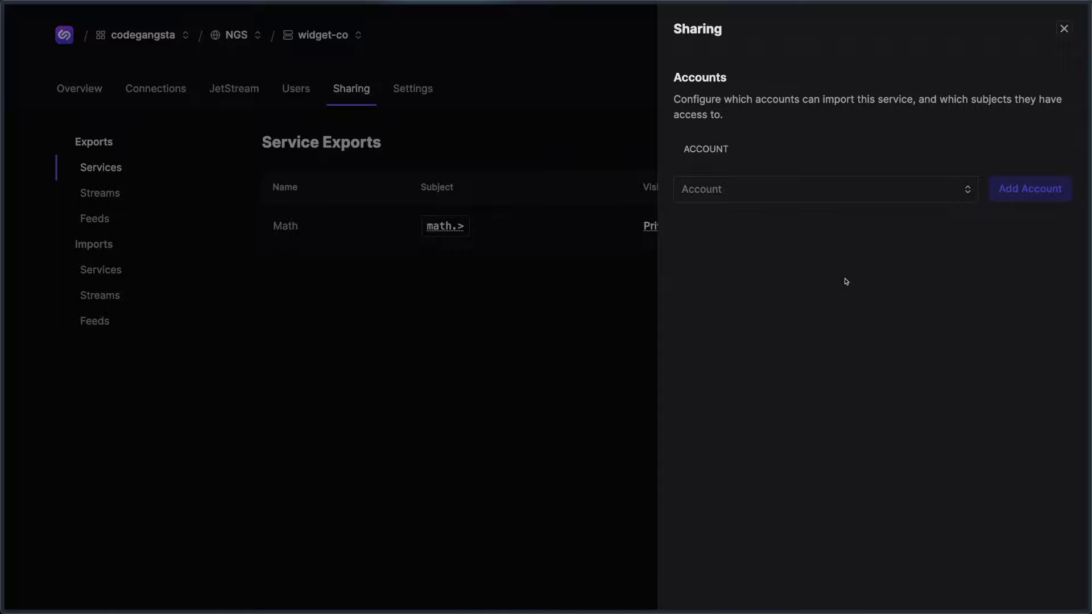
Share the Math service export with the another_team account
click(833, 193)
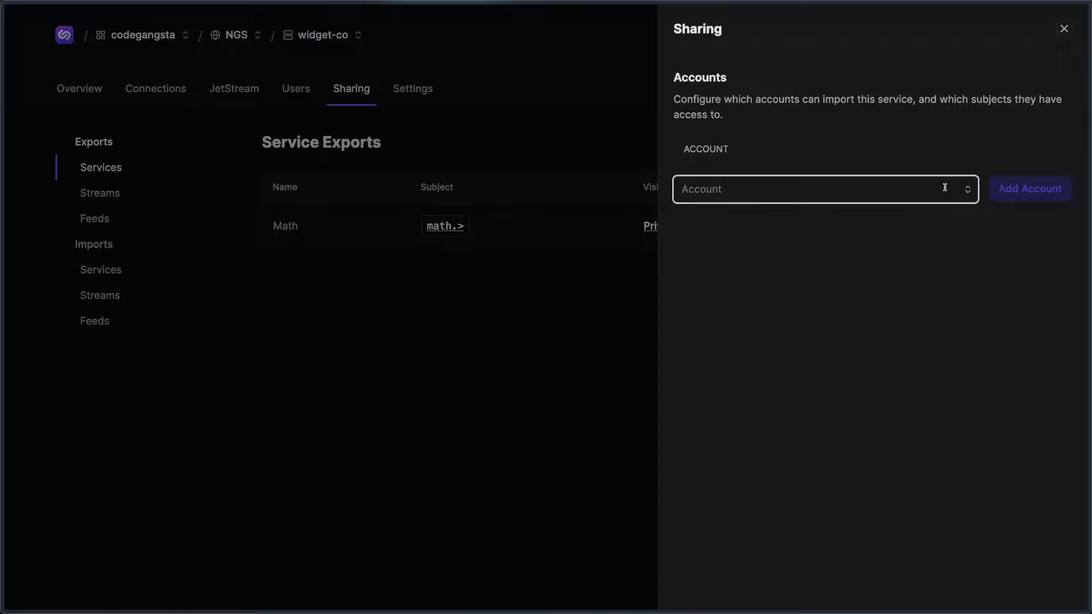
click(964, 191)
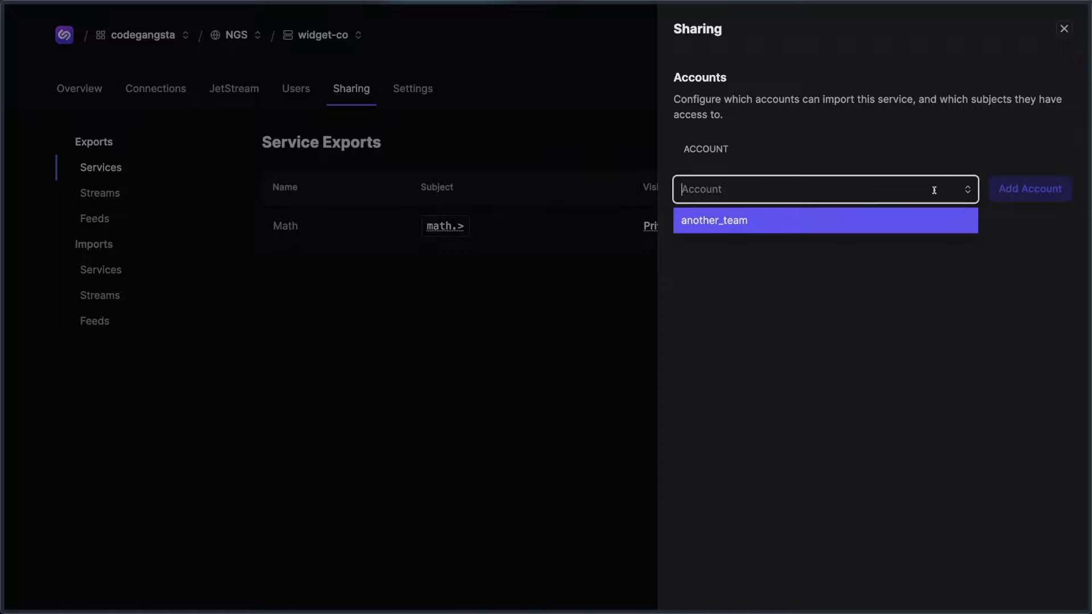
click(767, 223)
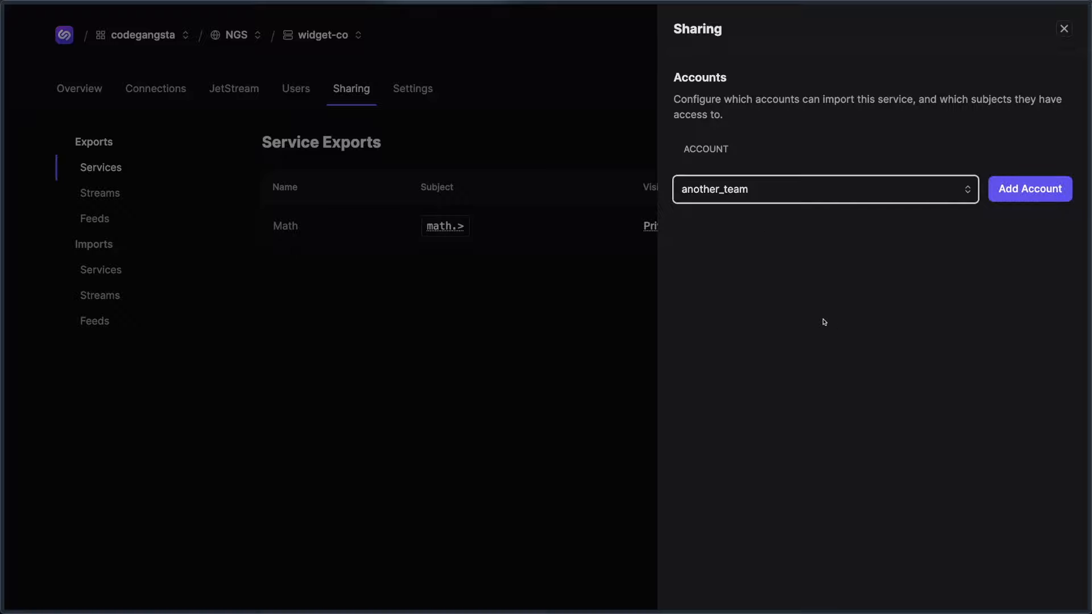
click(995, 297)
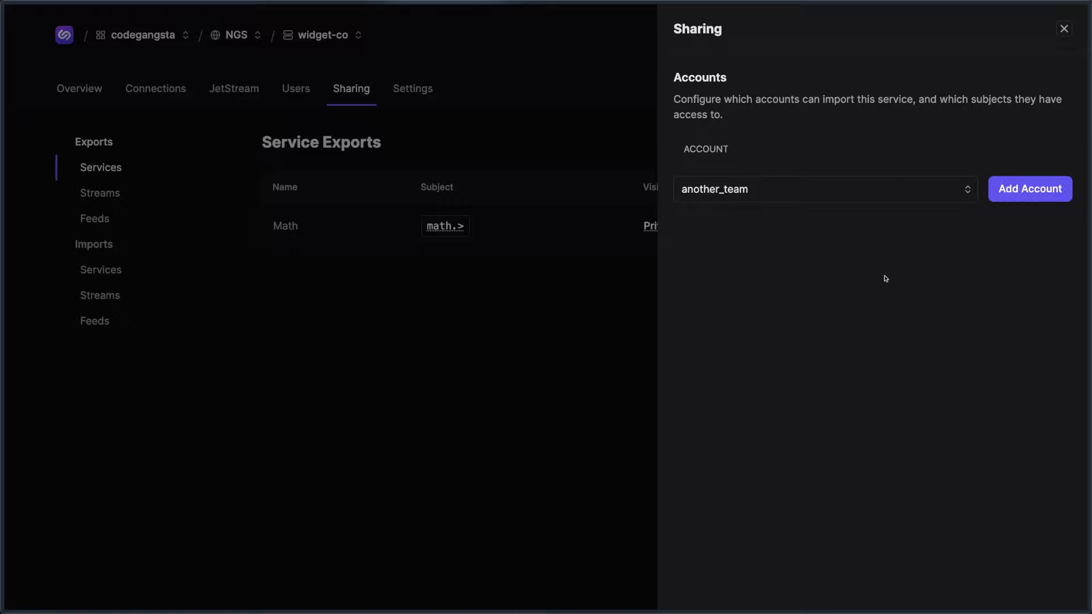
click(1029, 189)
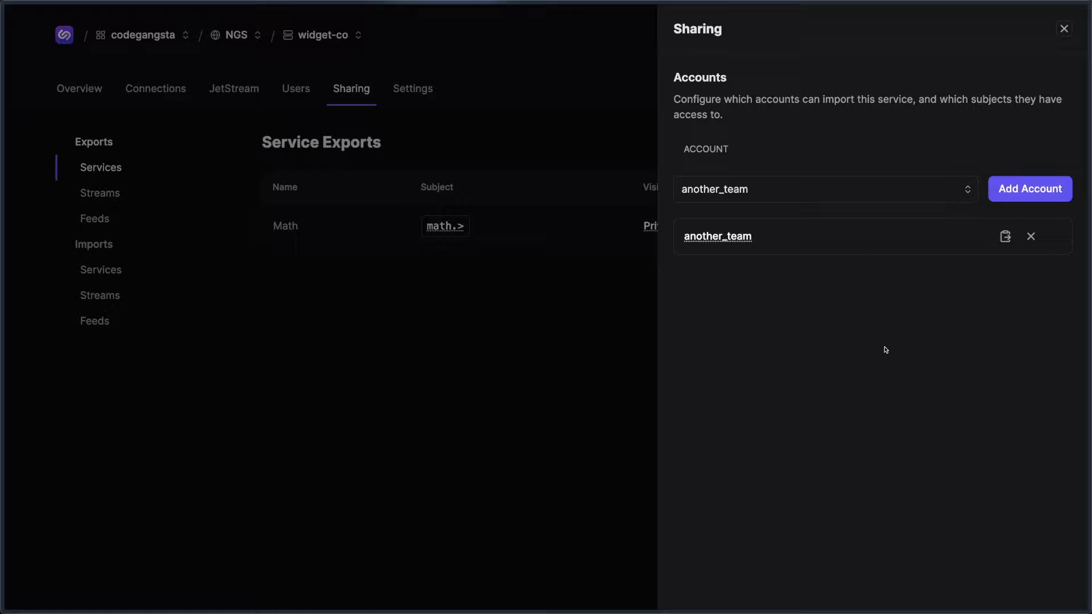
From the another_team account, start importing the available math.> service shared by widget-co
click(728, 237)
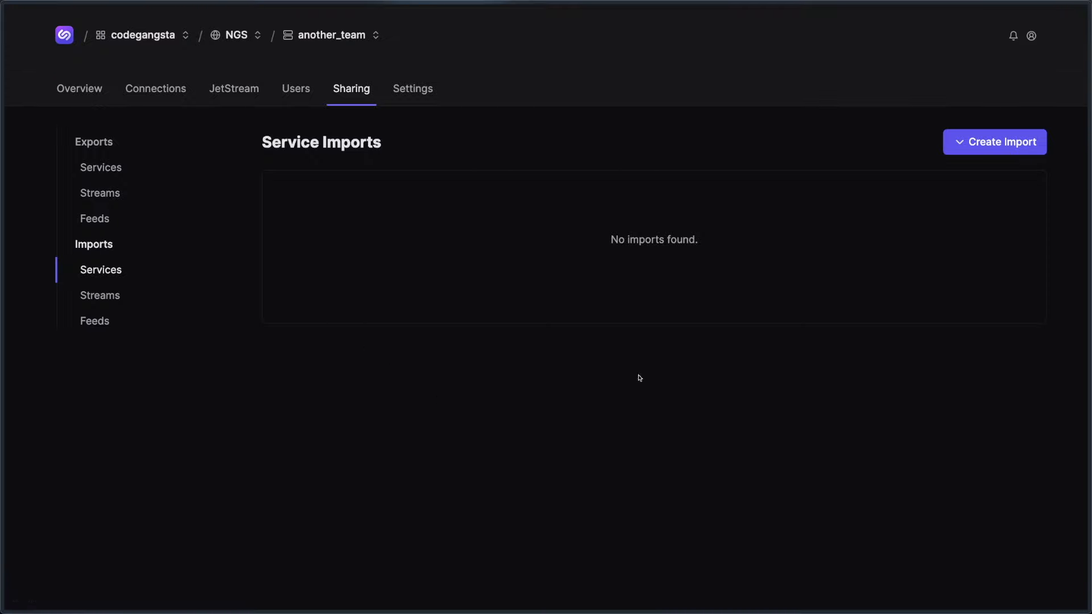
click(971, 143)
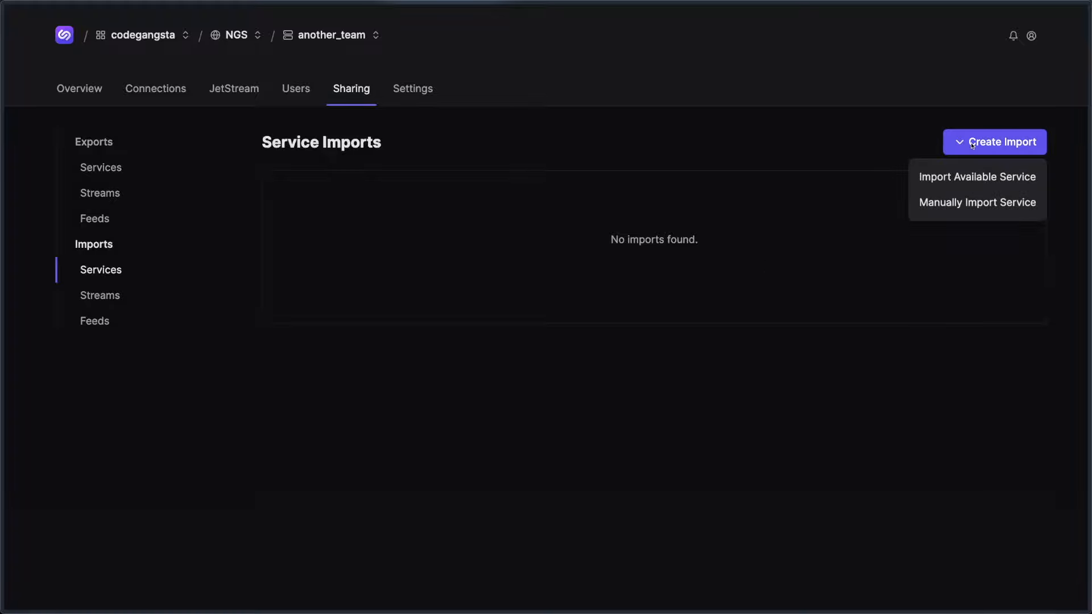
click(967, 176)
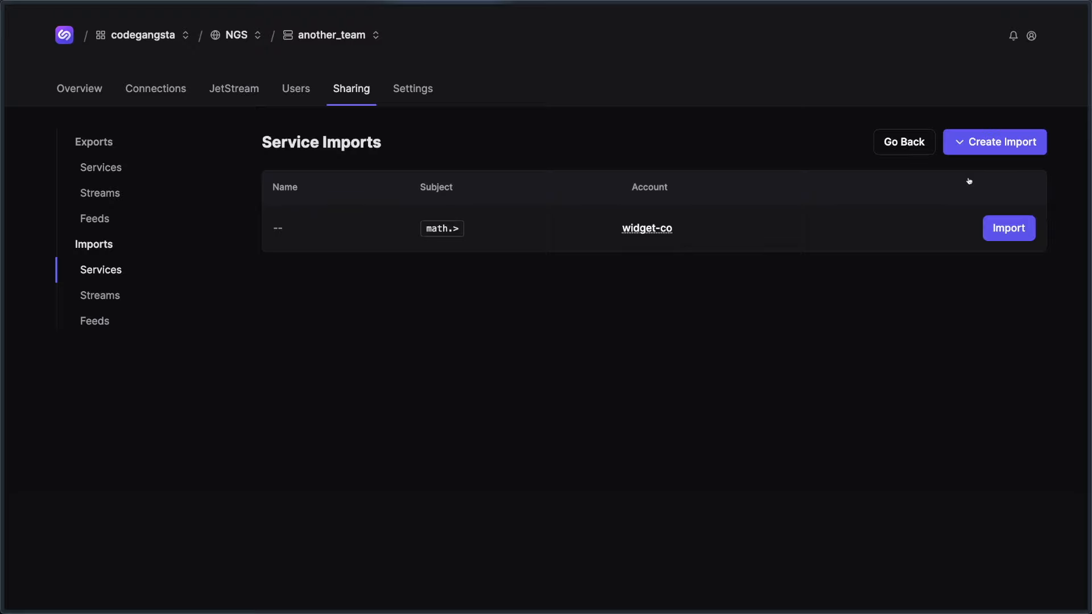
click(1010, 229)
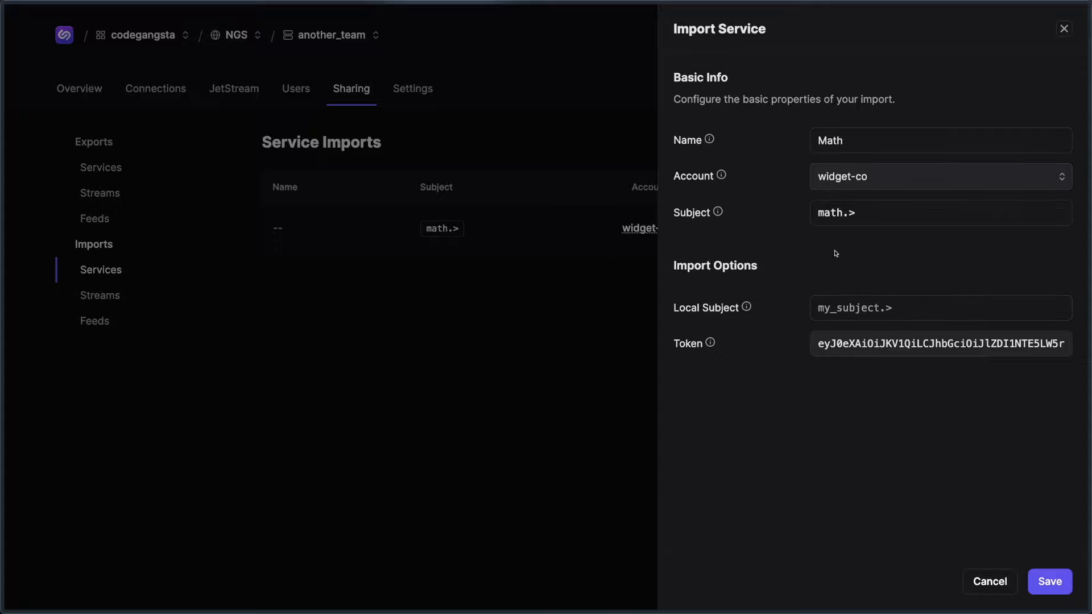
Try narrowing the service import's subject to math.add and restore it to math.>
click(884, 221)
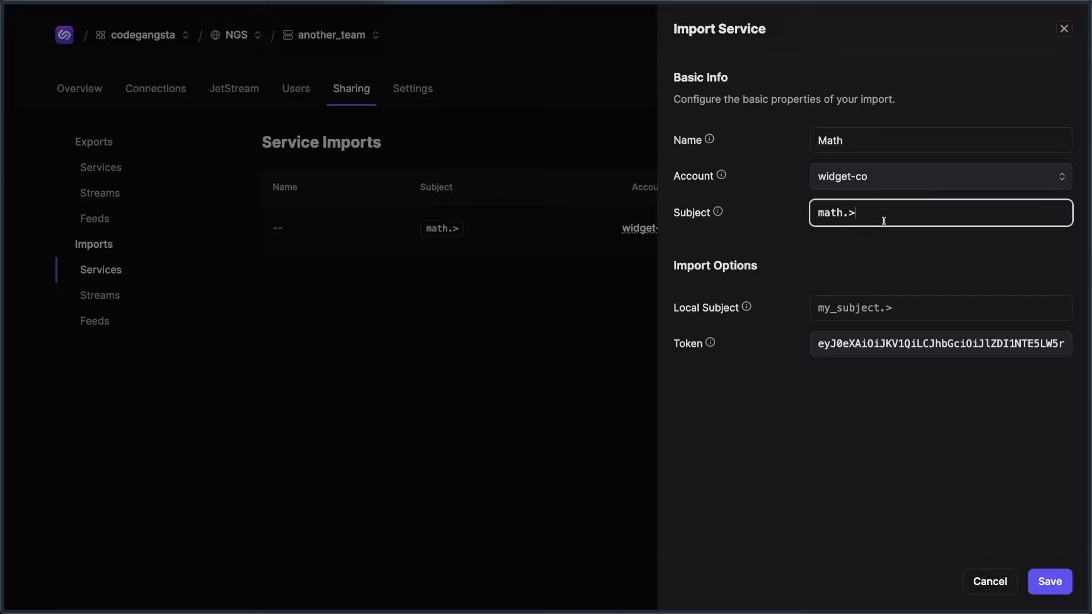
key(BackSpace)
text(add)
key(BackSpace)
key(BackSpace)
key(BackSpace)
text(>)
click(821, 269)
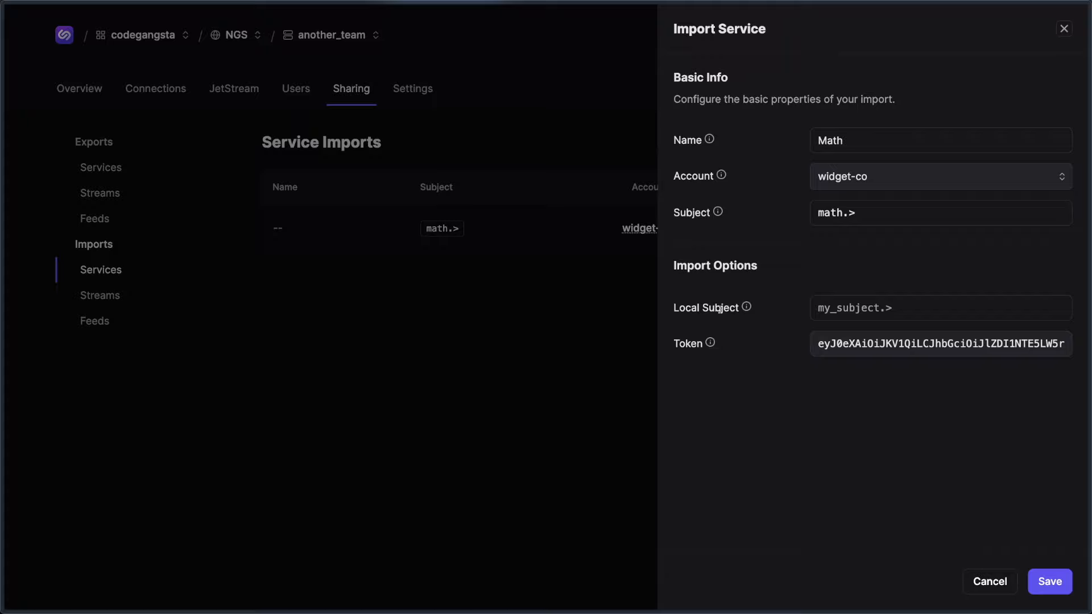
Set the import's local subject to math_service.> and save the service import
click(831, 307)
text(math)
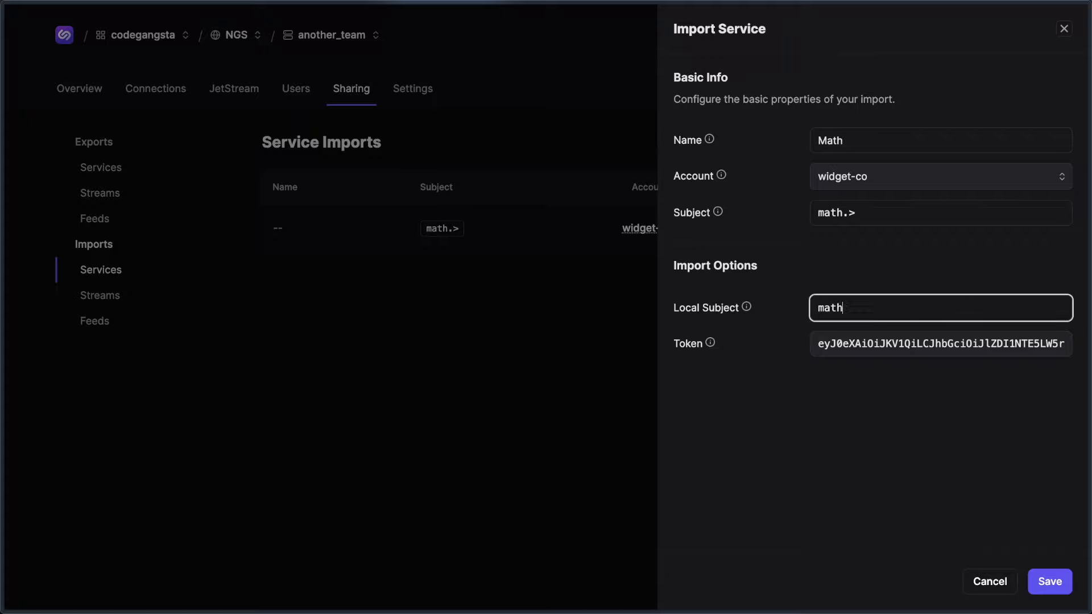
text(_service.>)
drag(892, 308, 797, 301)
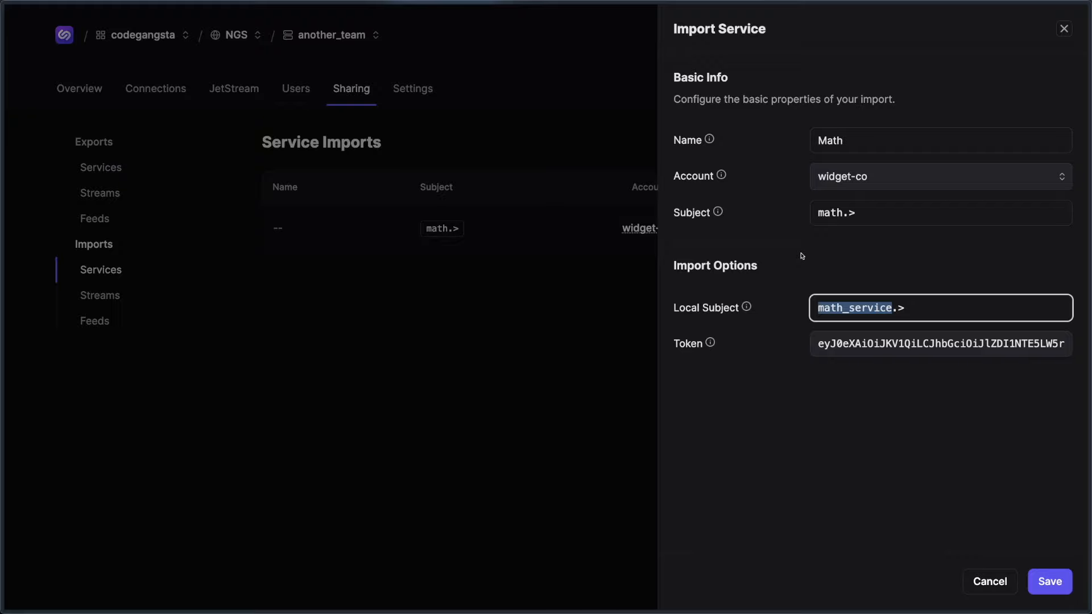
click(899, 459)
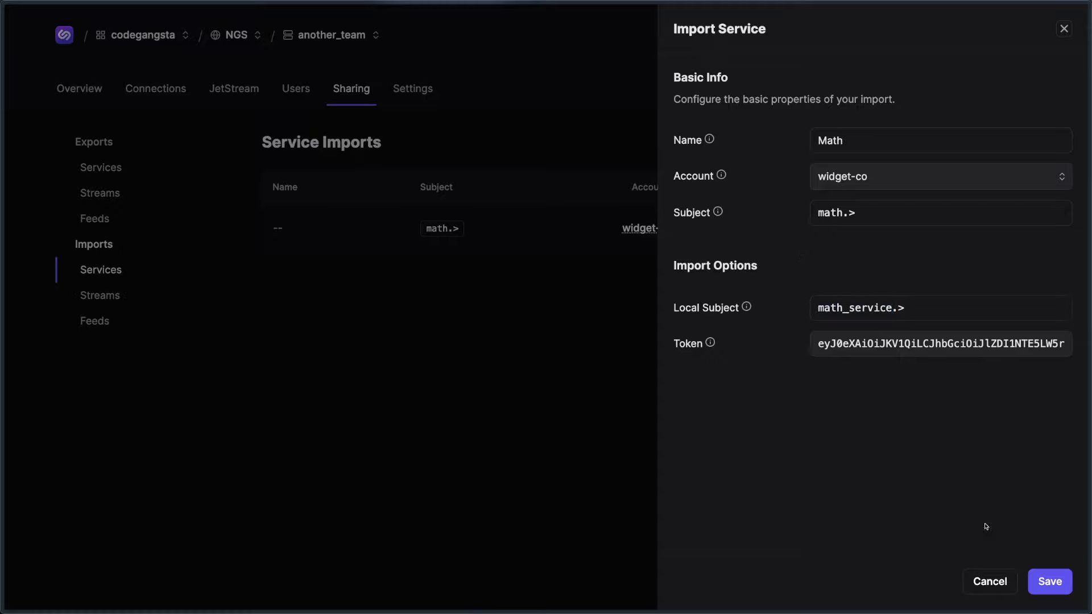
click(1049, 580)
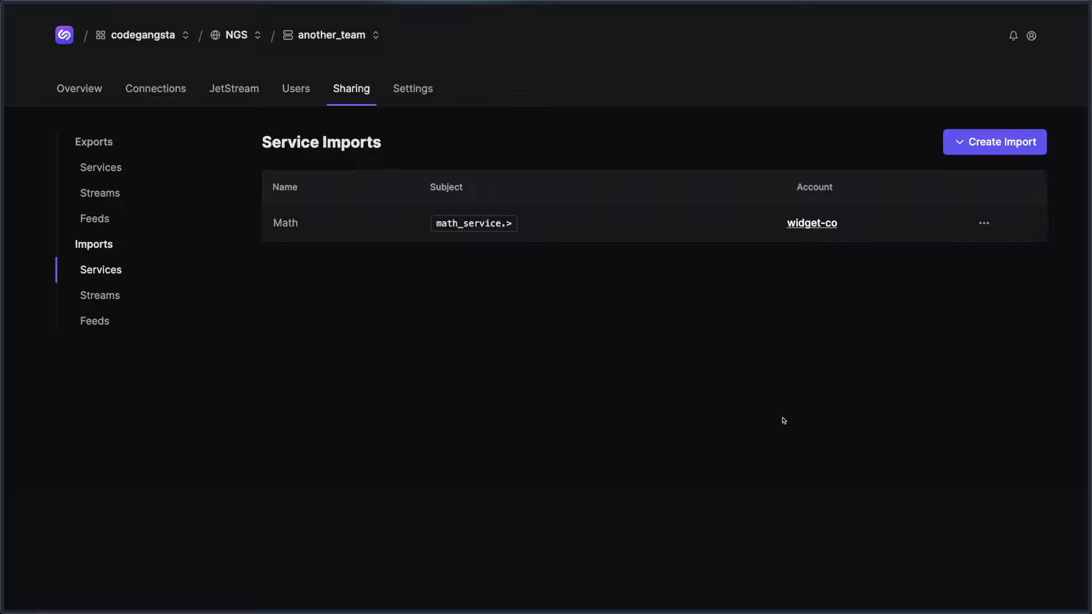
Switch to the widget-co account and open its stream exports
click(375, 36)
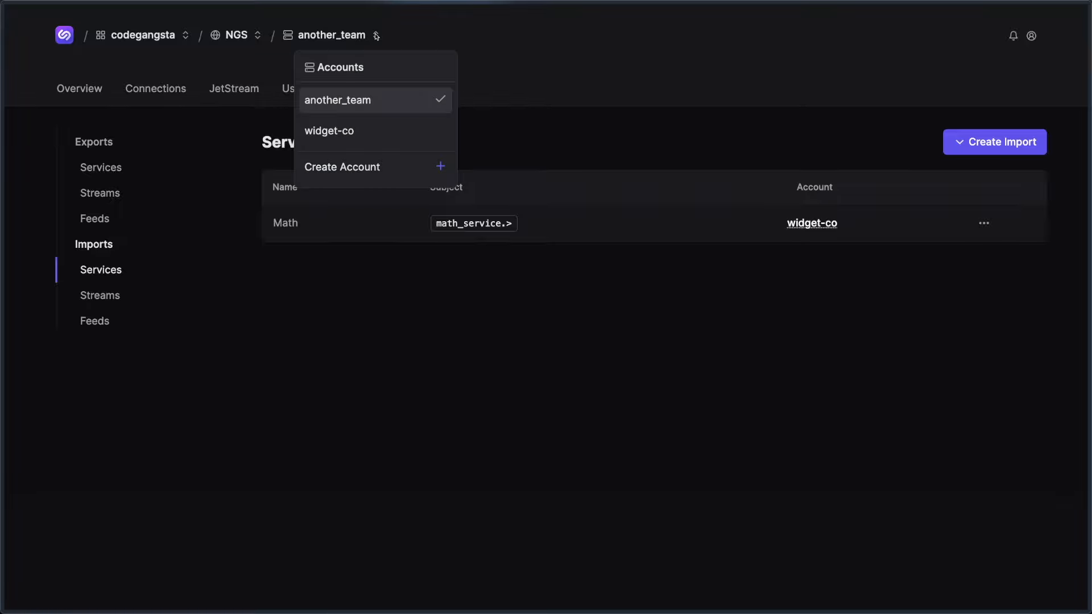
click(356, 129)
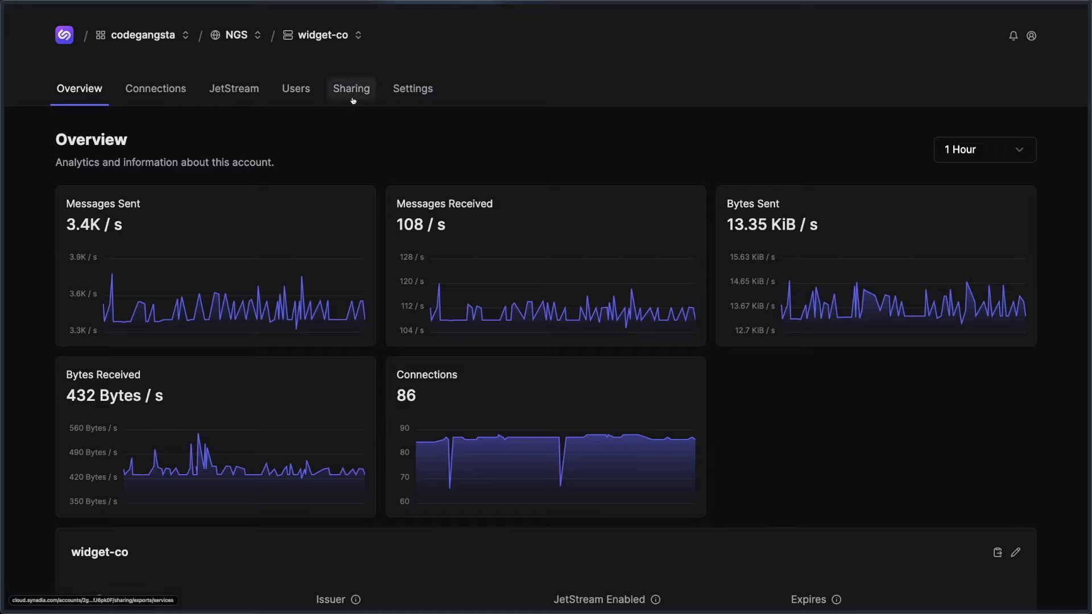
click(353, 100)
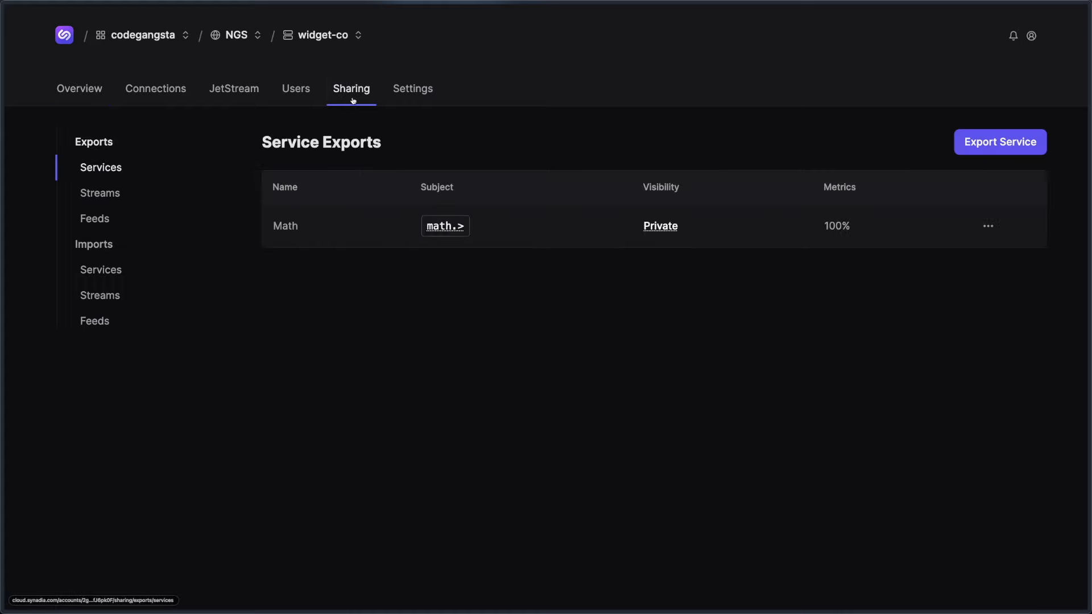
click(87, 203)
Export the heartbeats stream with public visibility
click(999, 142)
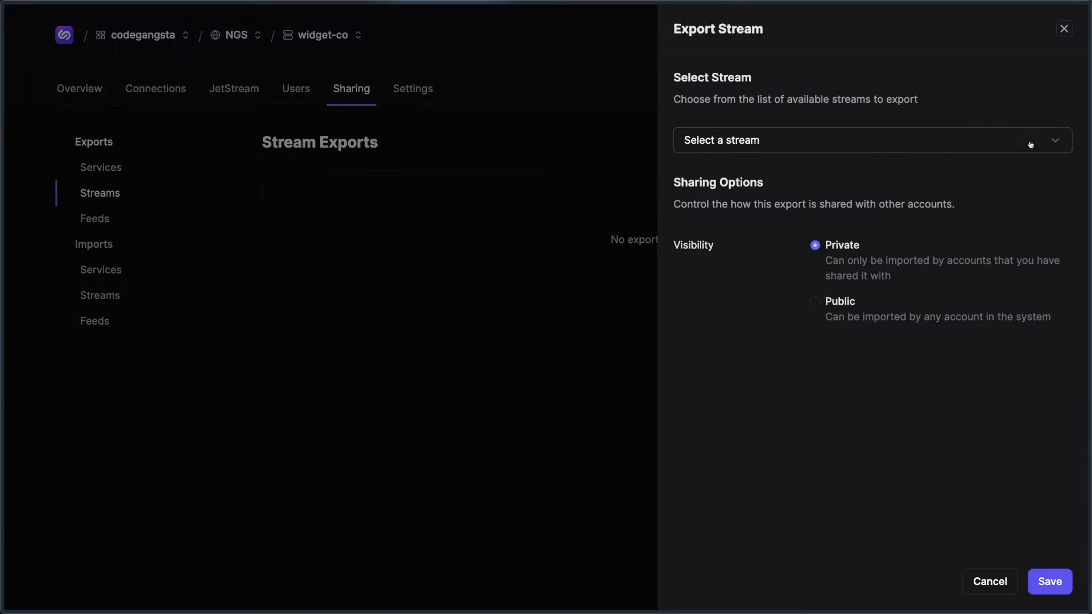
click(1028, 143)
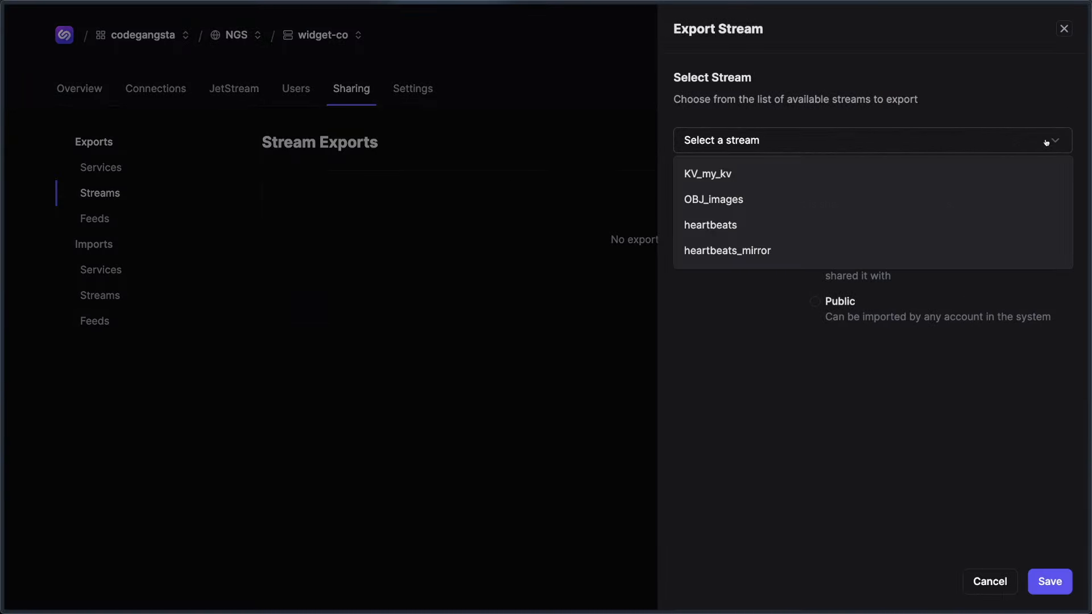
click(735, 223)
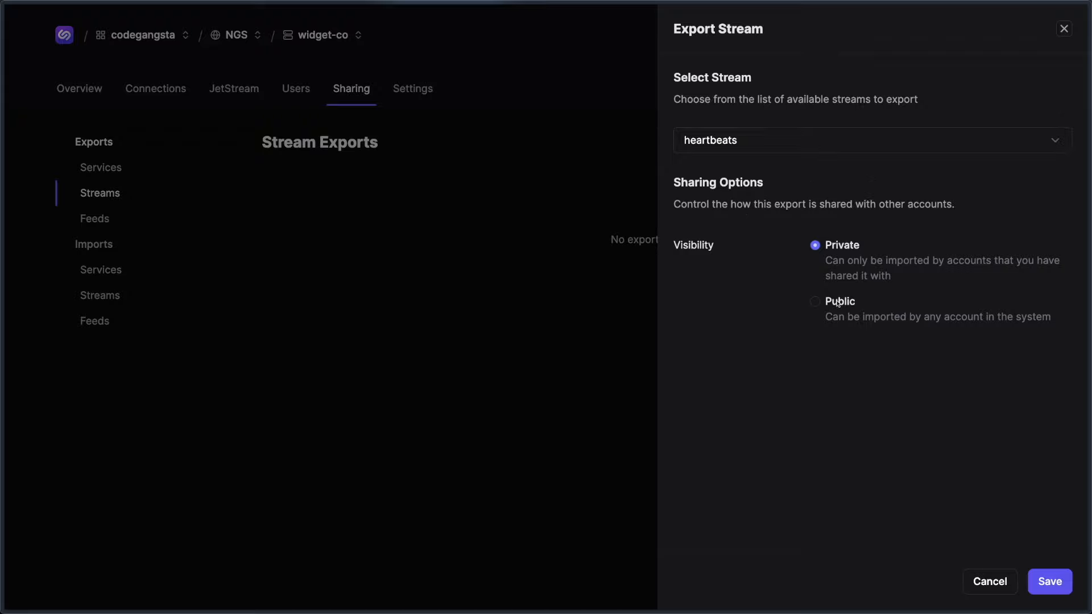
click(815, 301)
click(1051, 581)
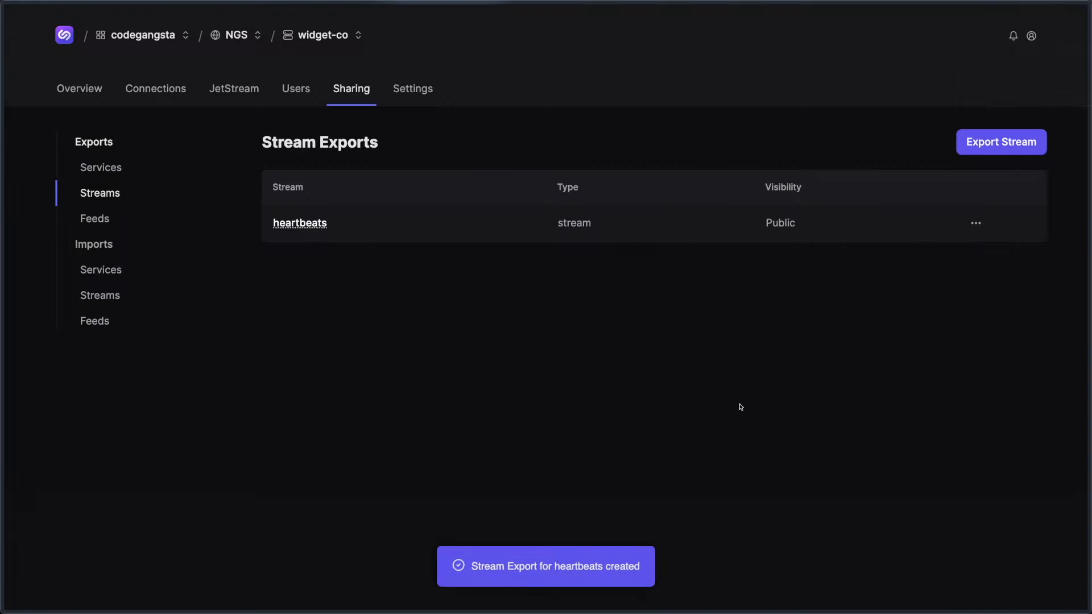
Switch to the another_team account and open its stream imports
click(358, 36)
click(355, 99)
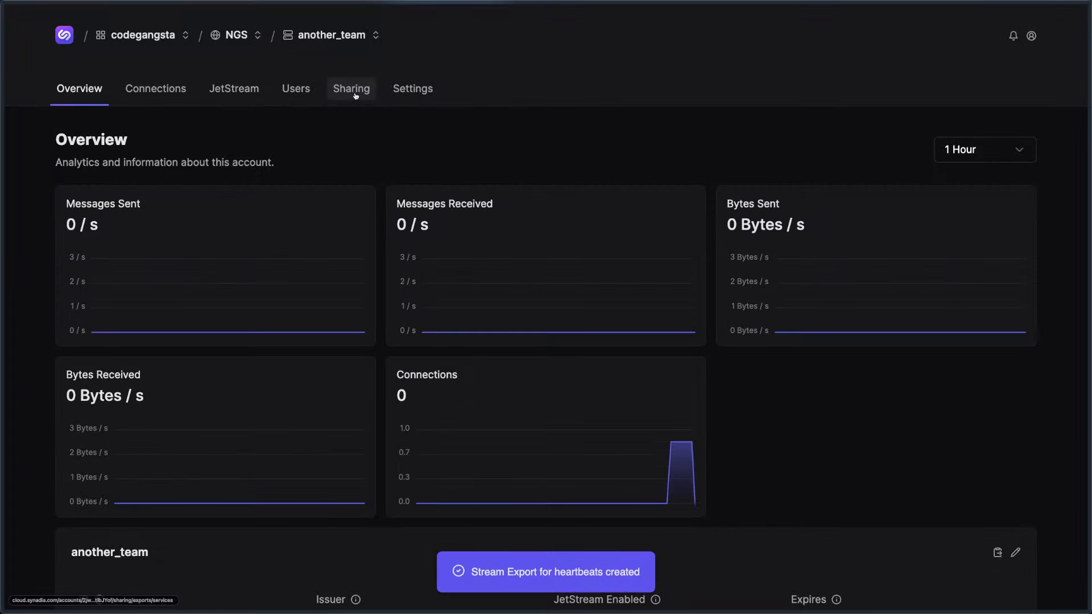
click(353, 92)
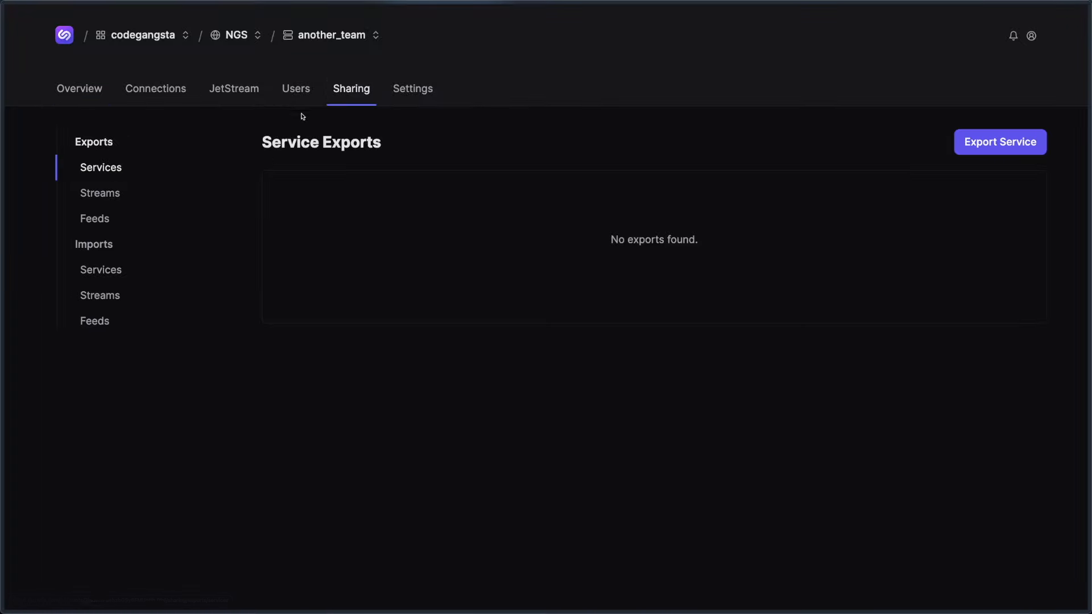
click(110, 302)
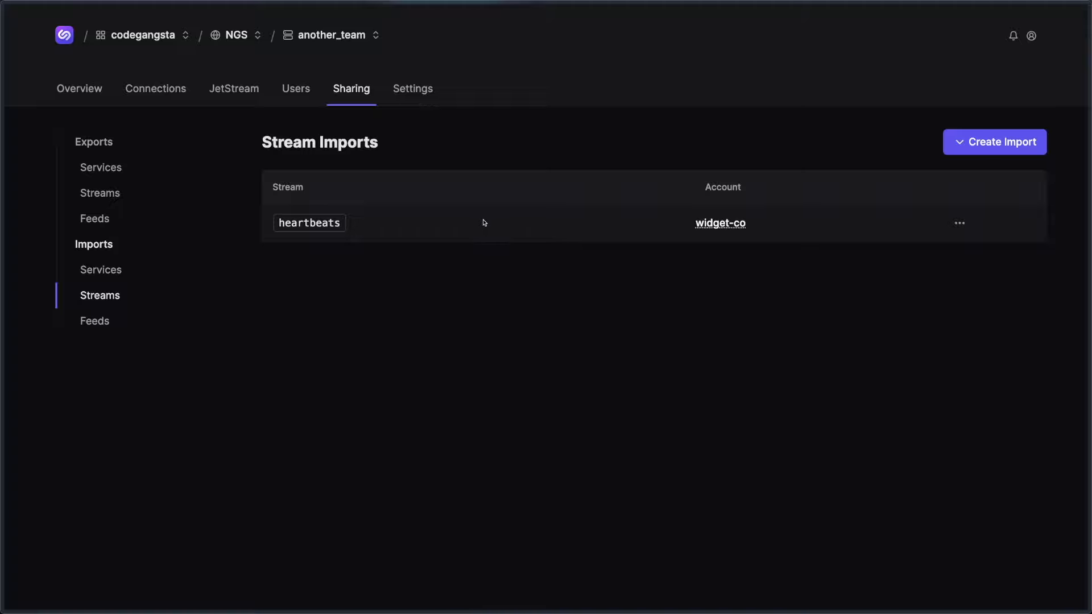
Delete the existing heartbeats stream import from widget-co
click(961, 224)
click(905, 284)
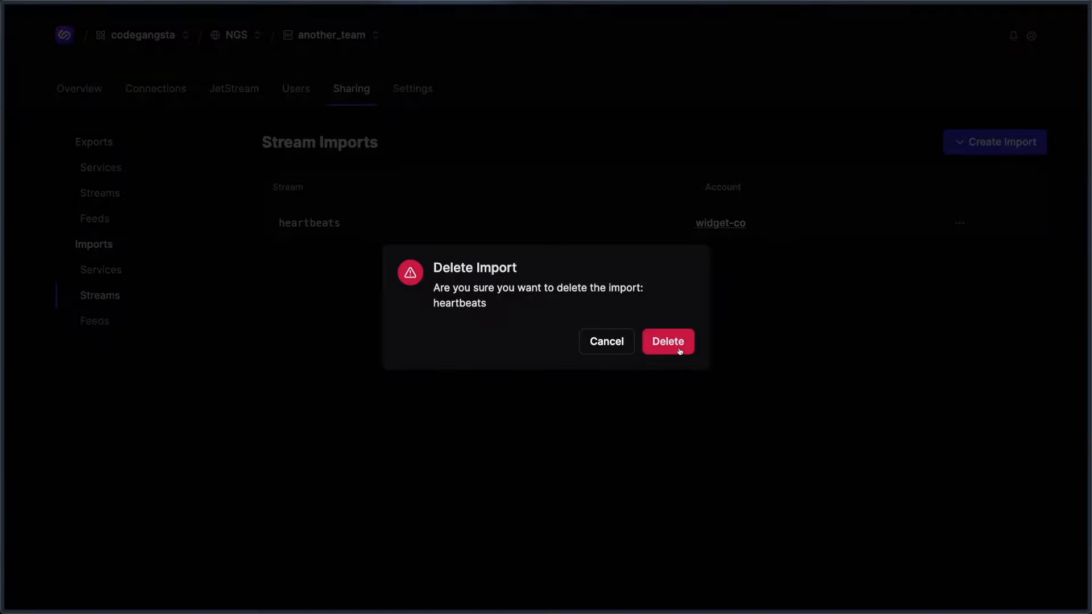
click(678, 348)
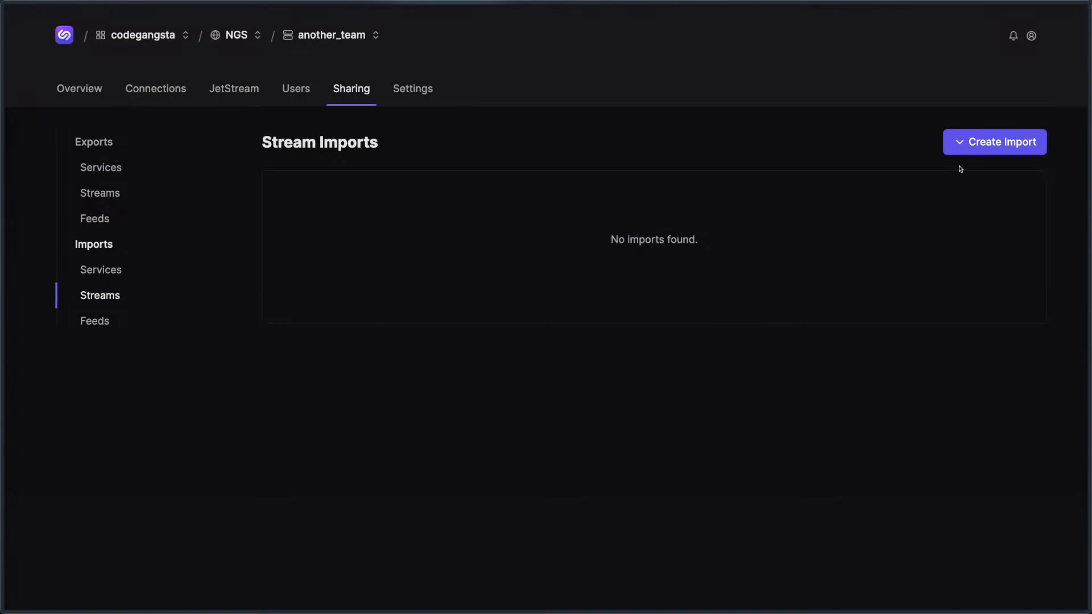
Import the available heartbeats stream from widget-co with a mirror
click(967, 145)
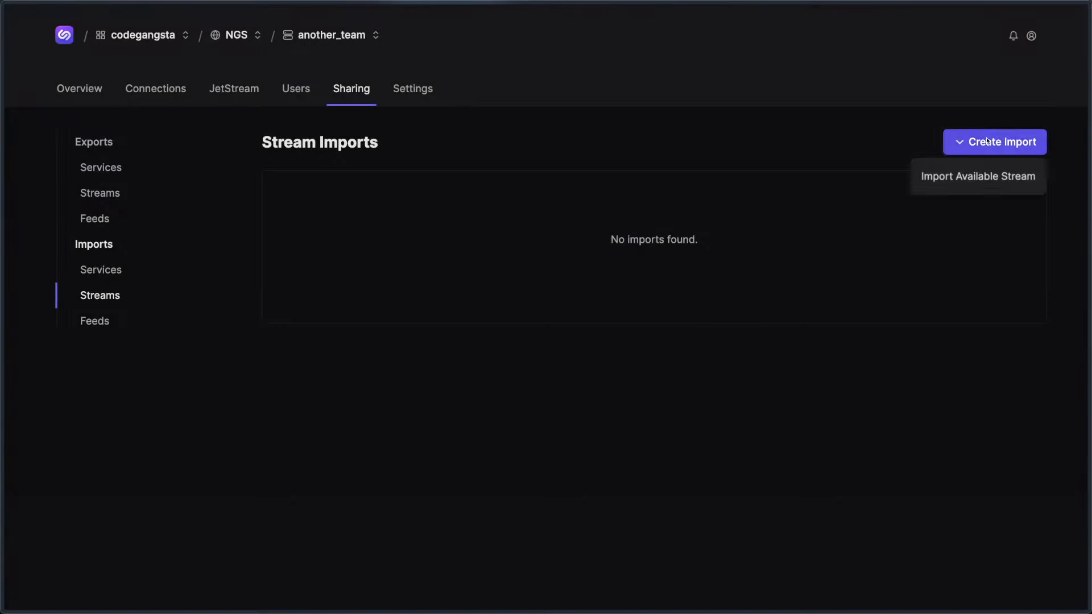
click(979, 181)
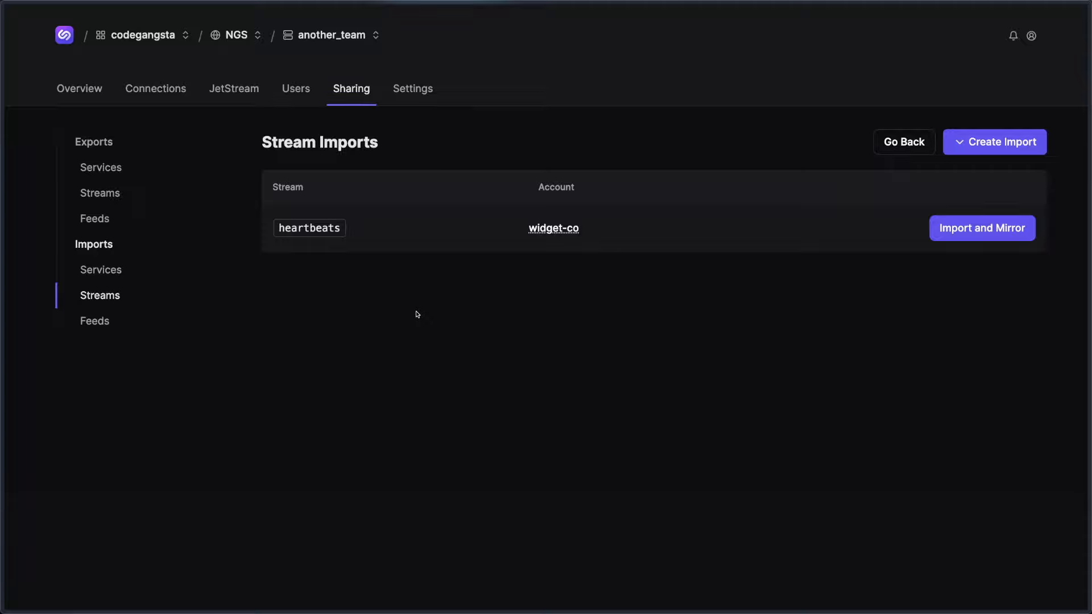
click(979, 228)
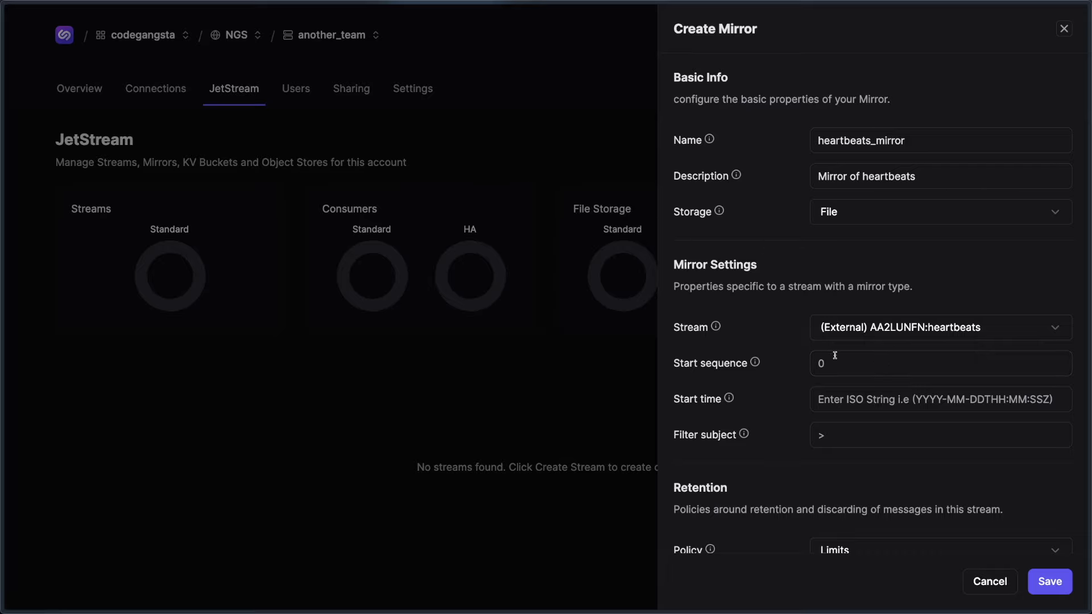
Set the heartbeats_mirror replicas to 1 and save the mirror
scroll(770, 363, down, 5)
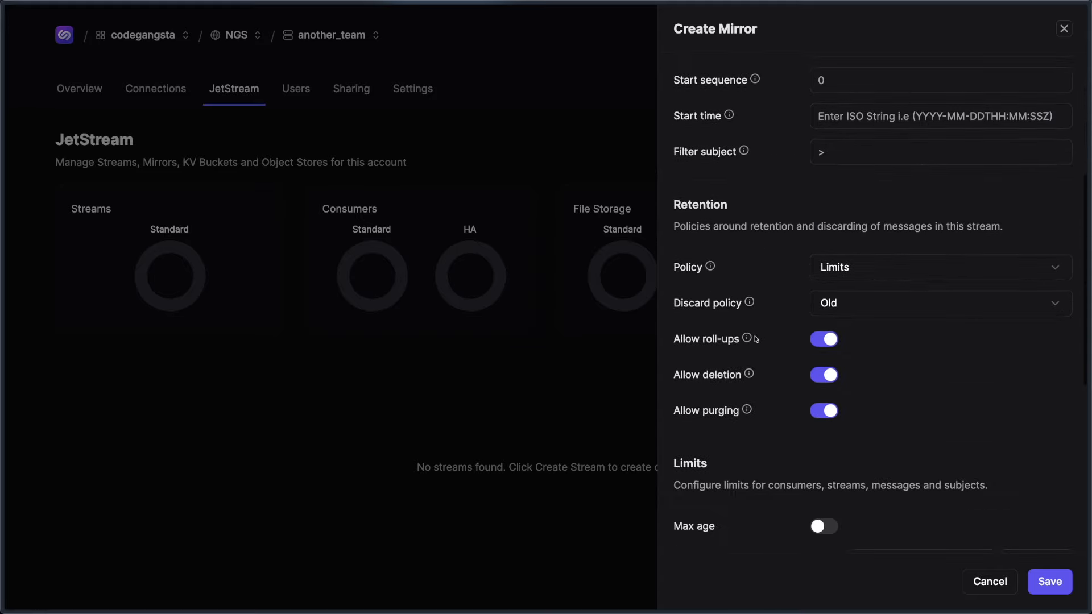
scroll(757, 339, down, 7)
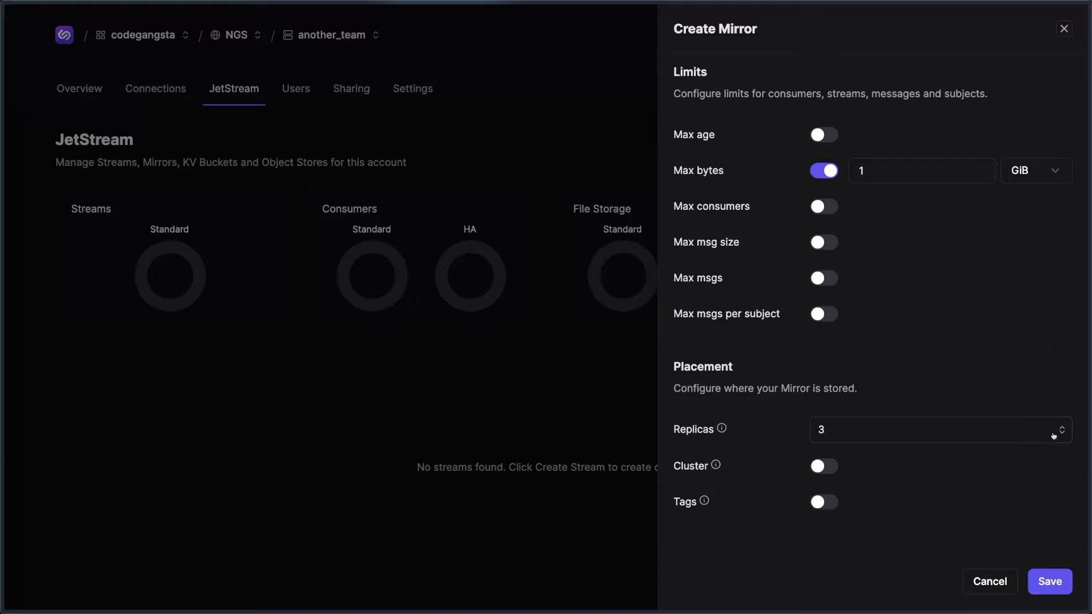
click(853, 430)
click(858, 458)
click(793, 402)
click(1049, 579)
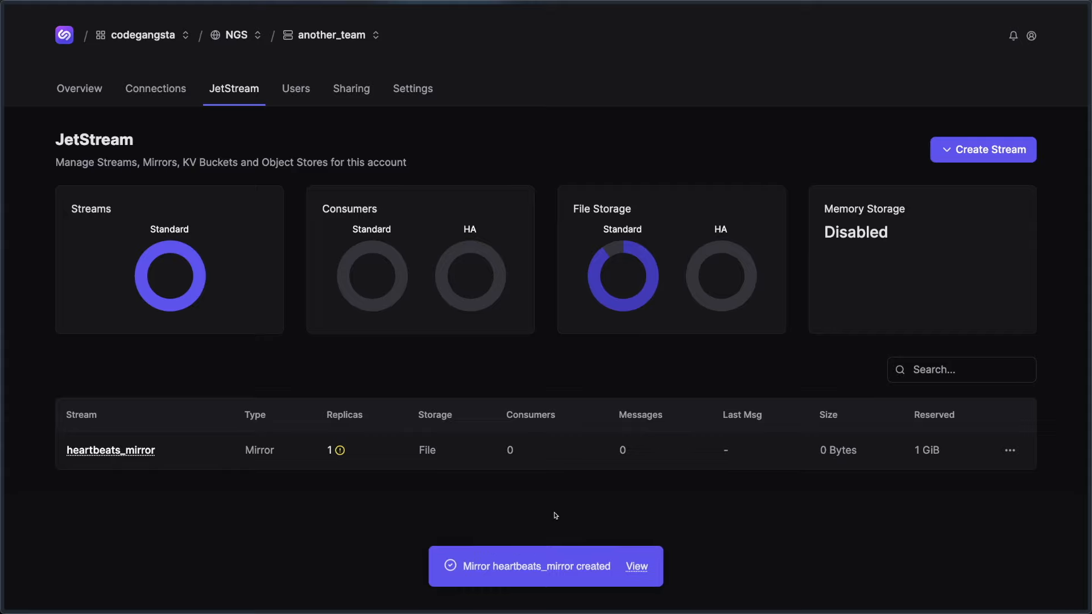
Refresh the JetStream page and check the message count of heartbeats_mirror
key(super+r)
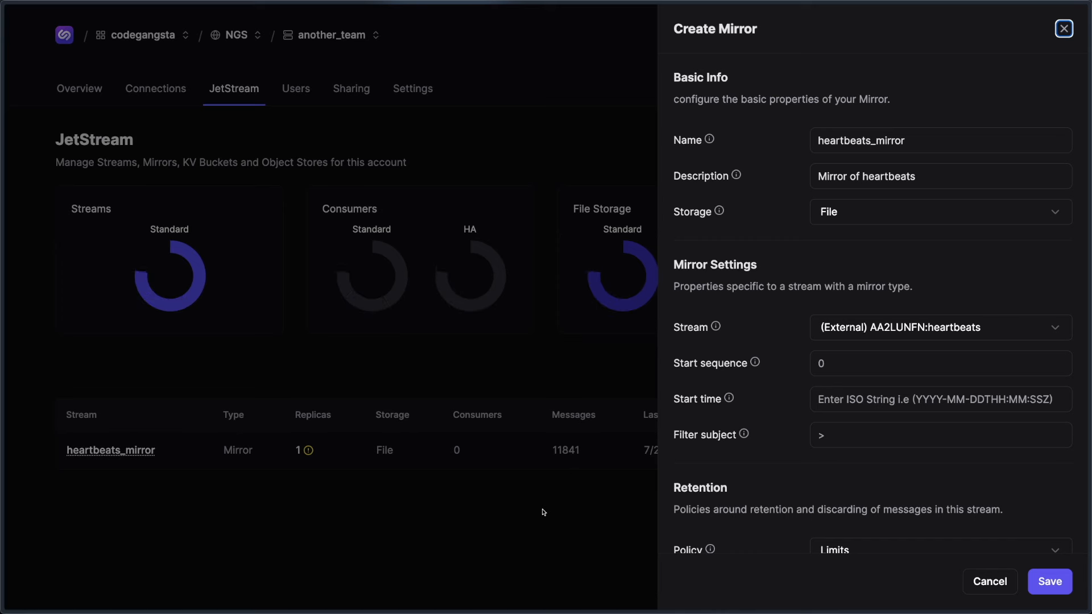
click(543, 511)
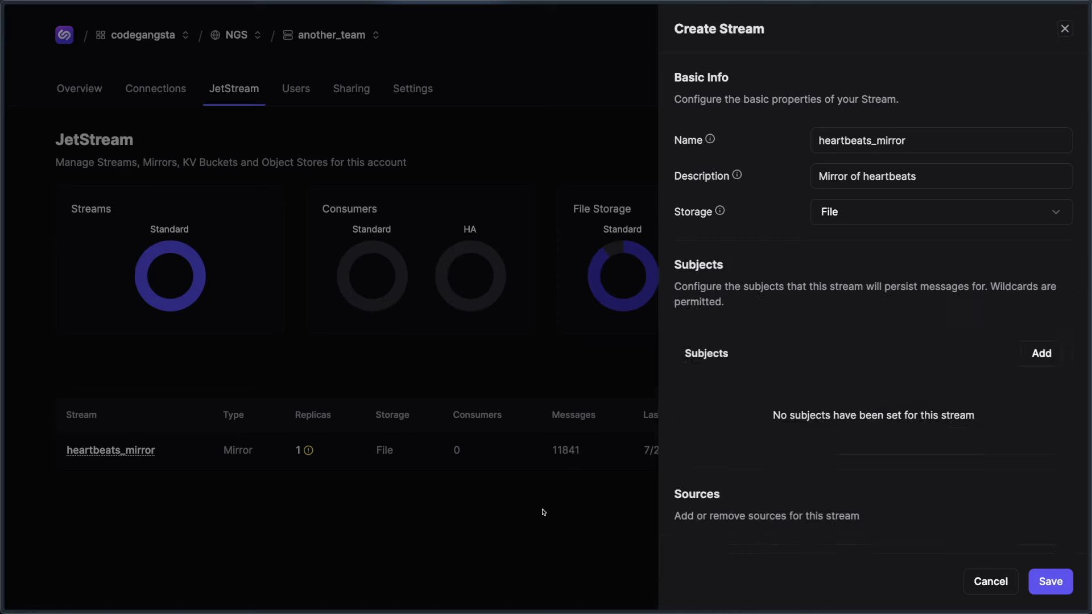
drag(585, 454, 554, 448)
click(554, 496)
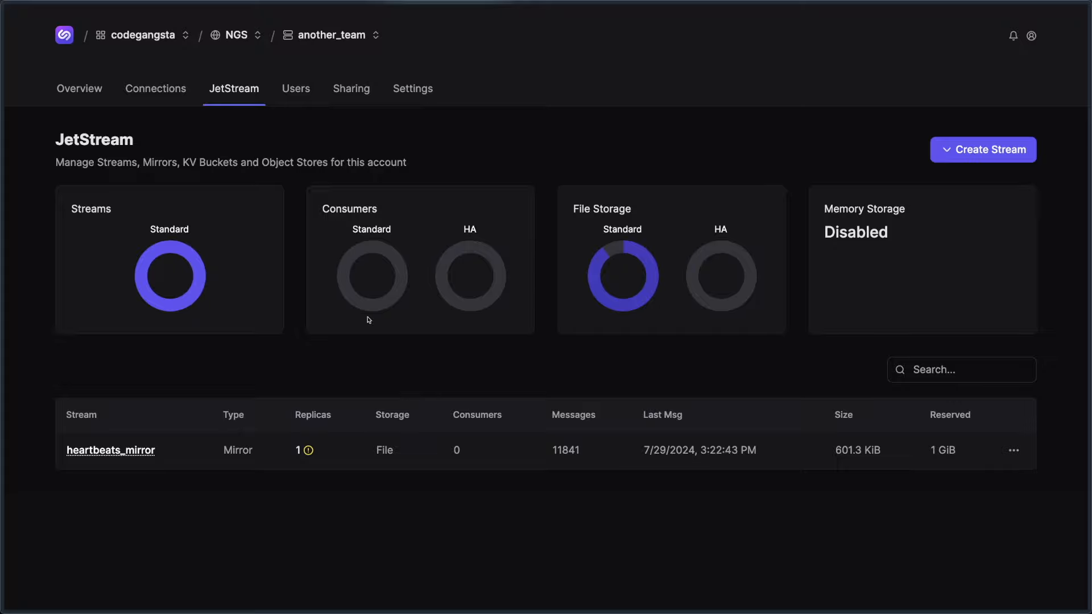
Switch to the widget-co account and open its feed exports
click(375, 37)
click(373, 129)
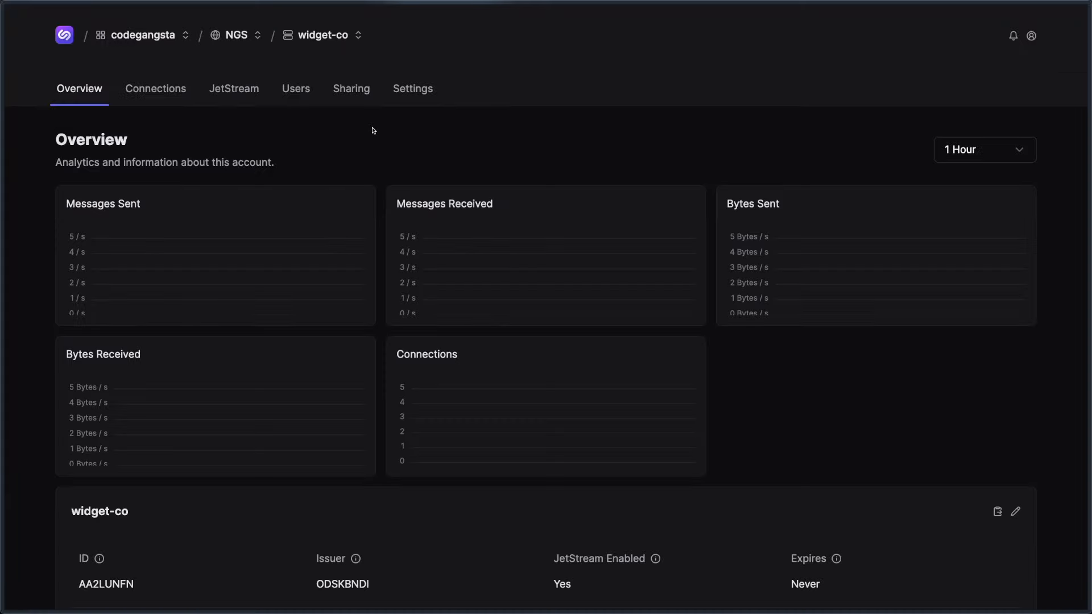
click(357, 96)
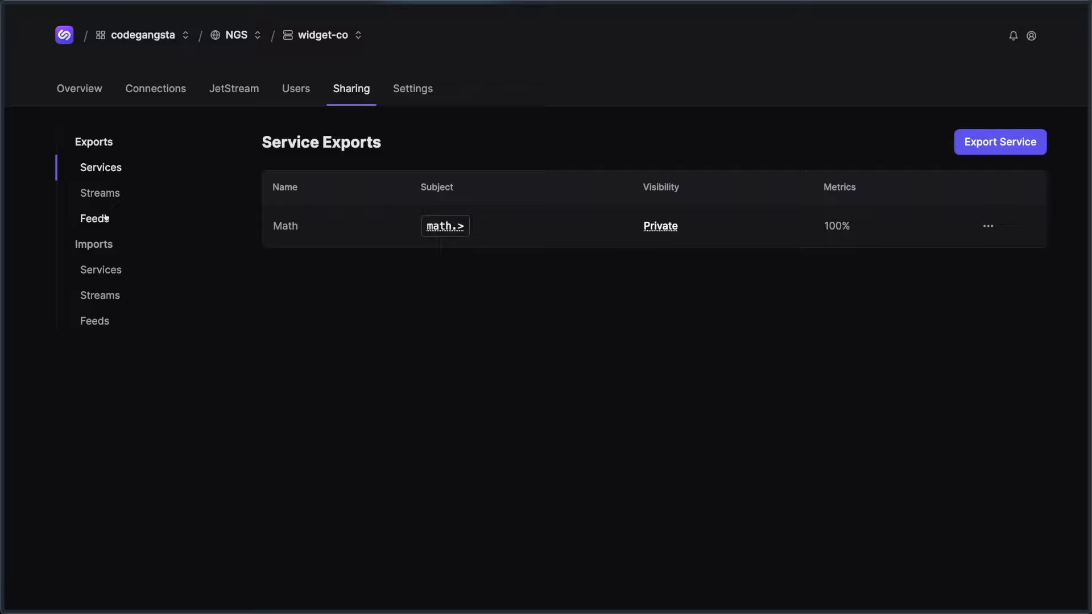
click(104, 216)
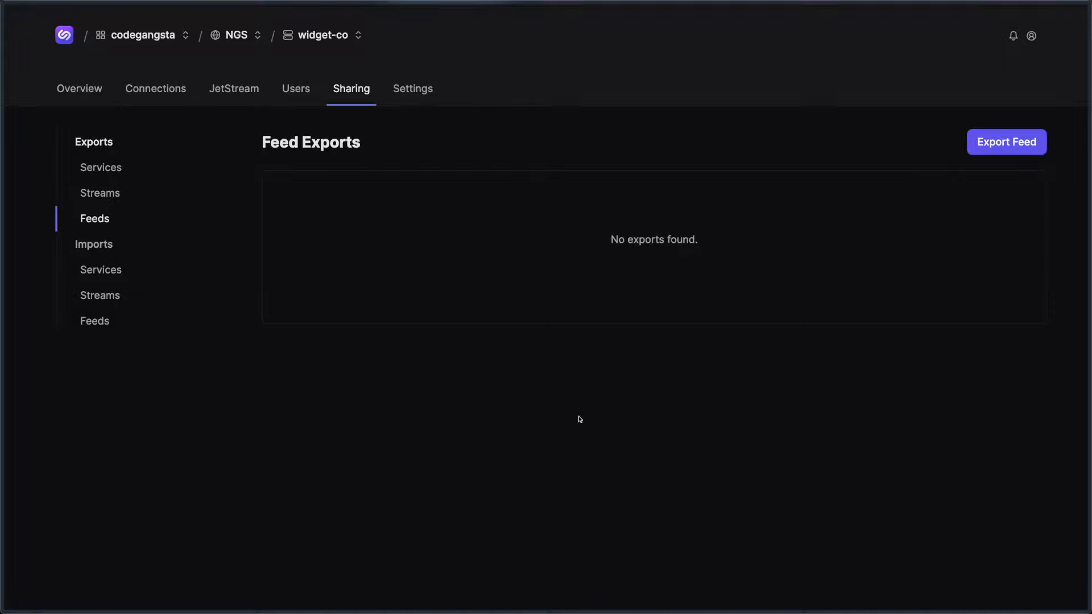
Export a feed named Stock ticker on subject ticker.> with public visibility
click(987, 148)
click(983, 146)
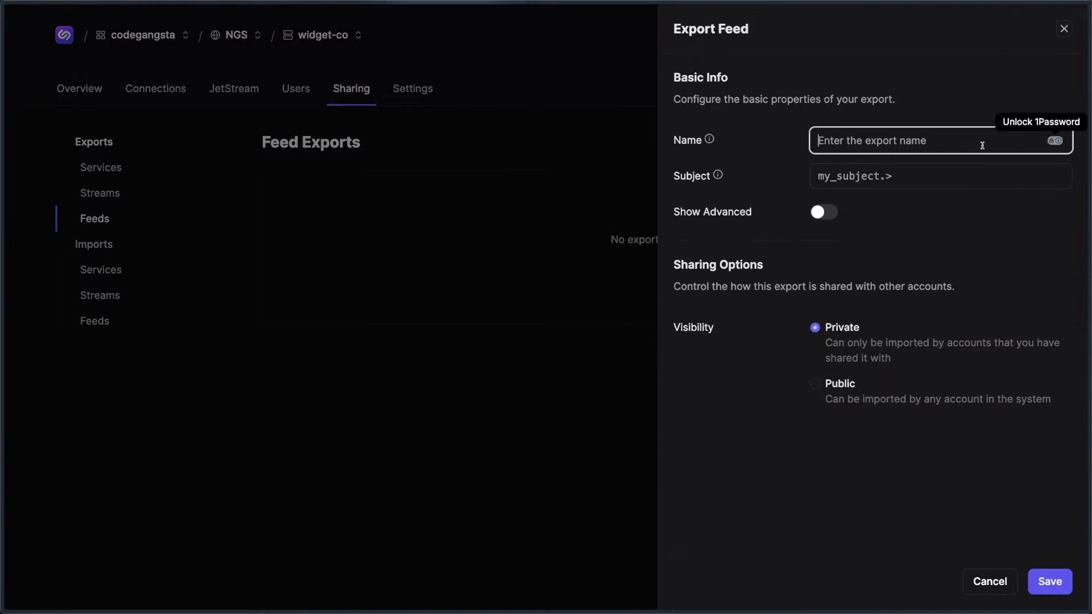
text(Stock)
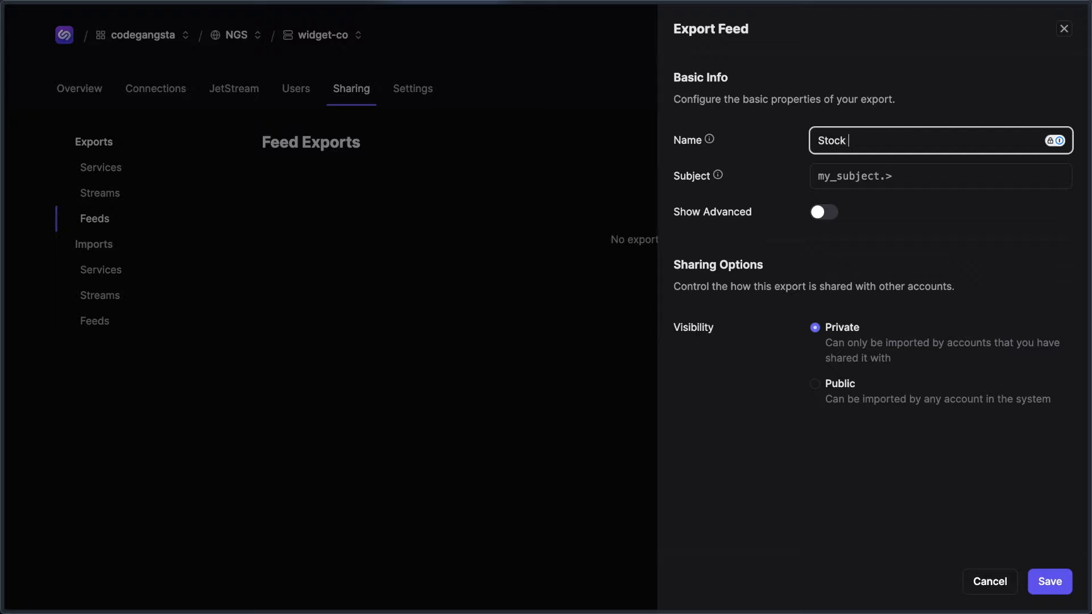
text( ticker)
key(Tab)
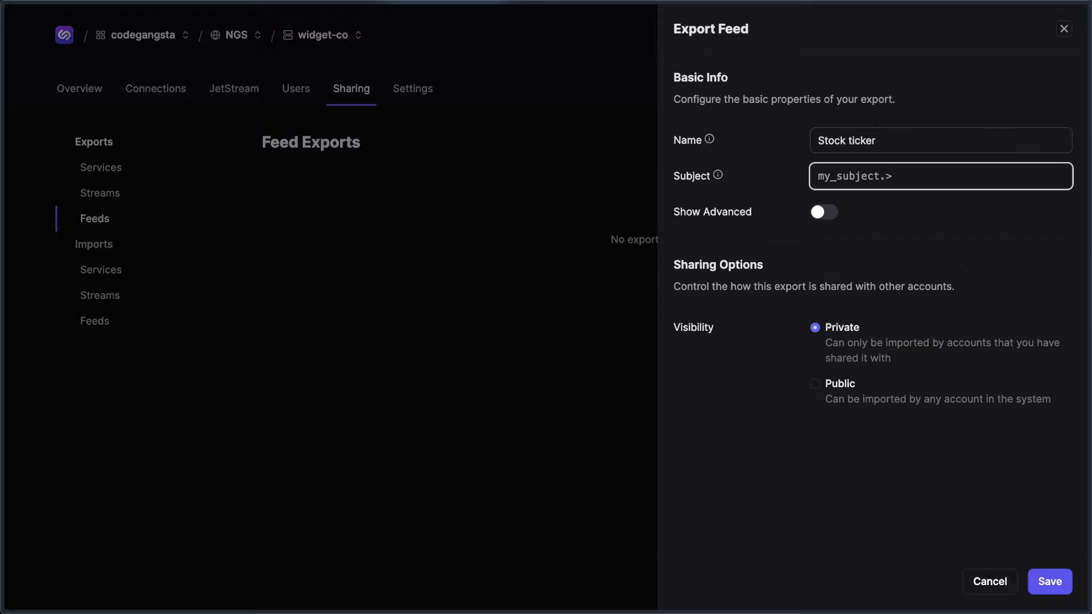
text(ticker.>)
click(839, 385)
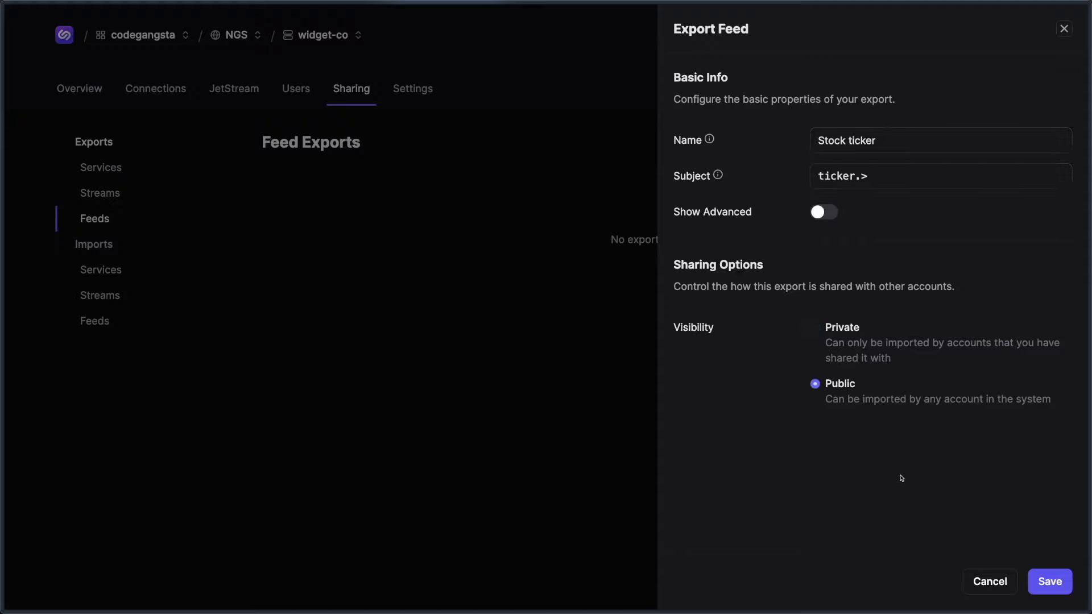
click(1049, 583)
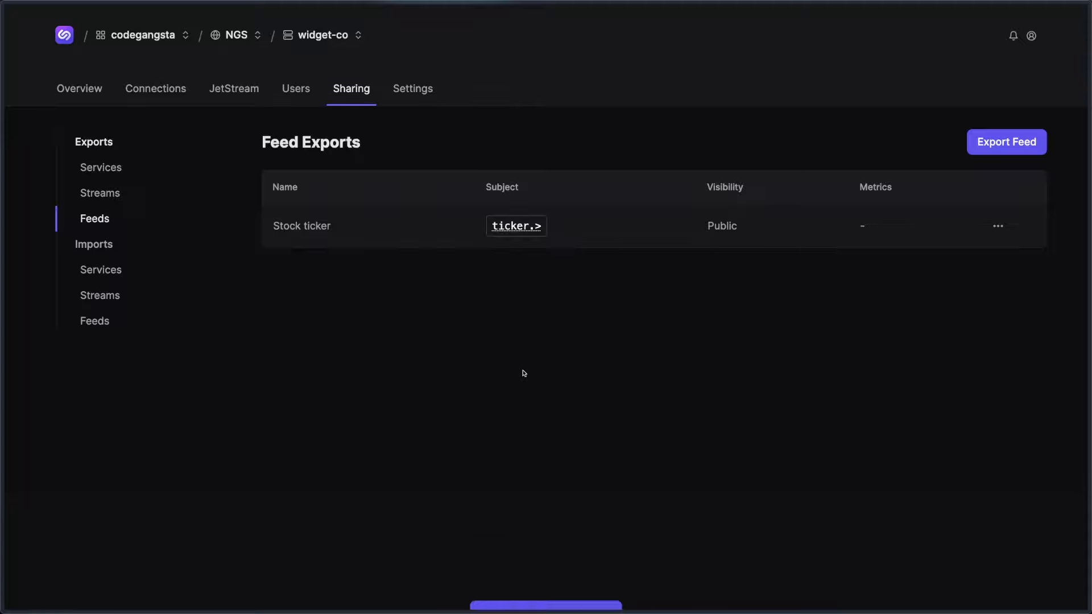
Switch to the another_team account and open its feed imports
click(358, 41)
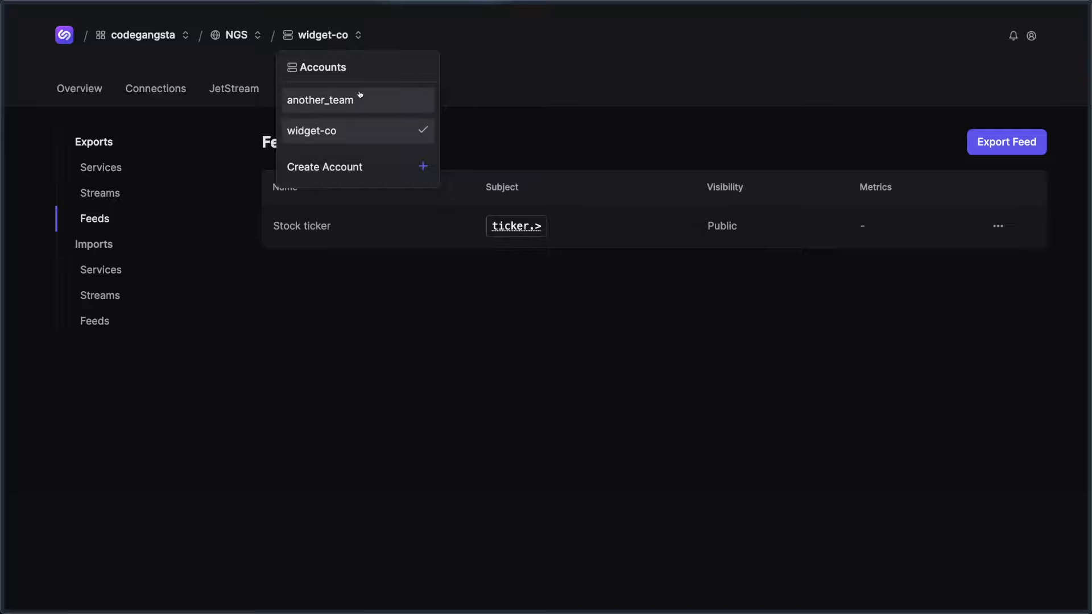
click(346, 99)
click(346, 99)
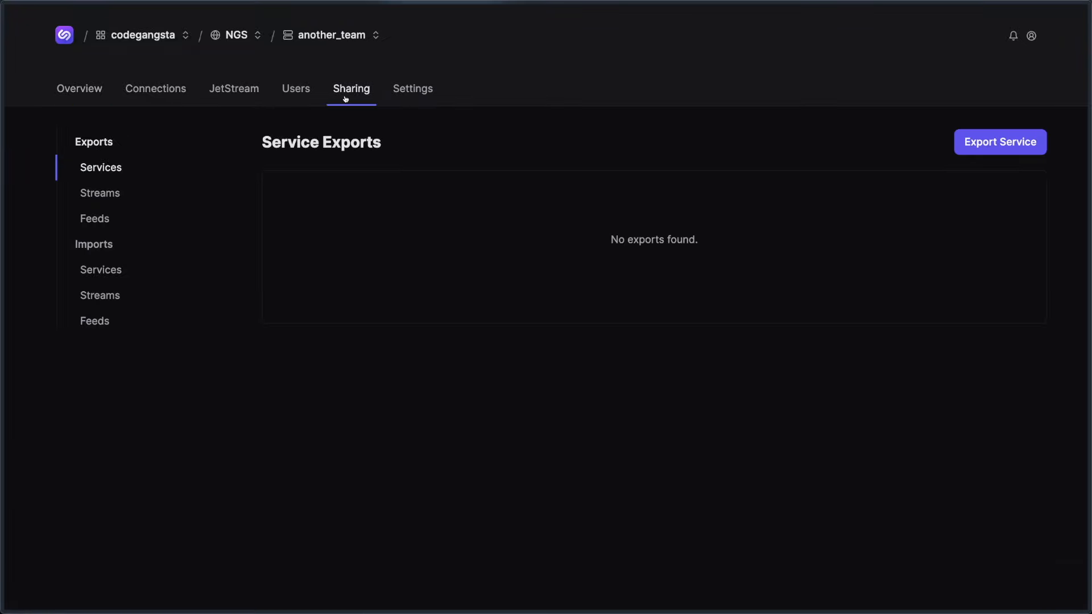
click(95, 321)
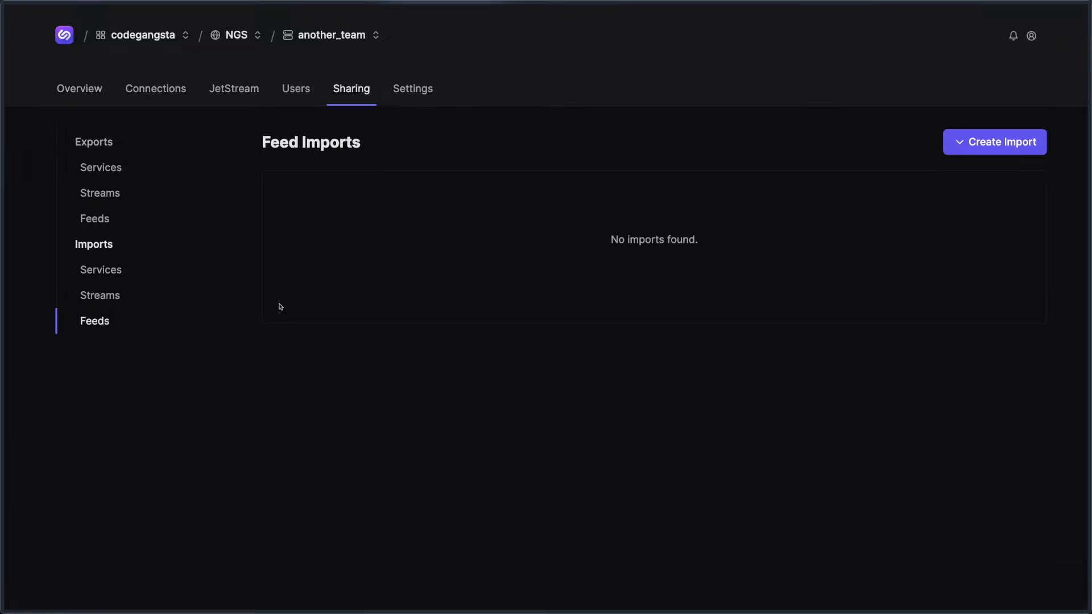
Import the available ticker.> feed from widget-co, keeping the name Stock ticker and no local subject
click(980, 141)
click(971, 178)
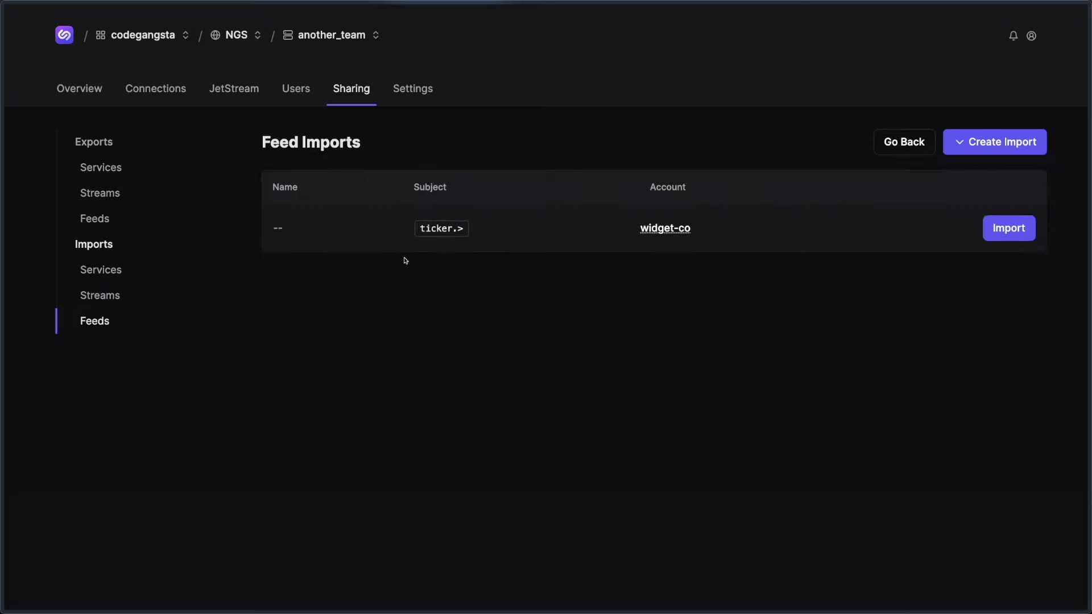
click(998, 235)
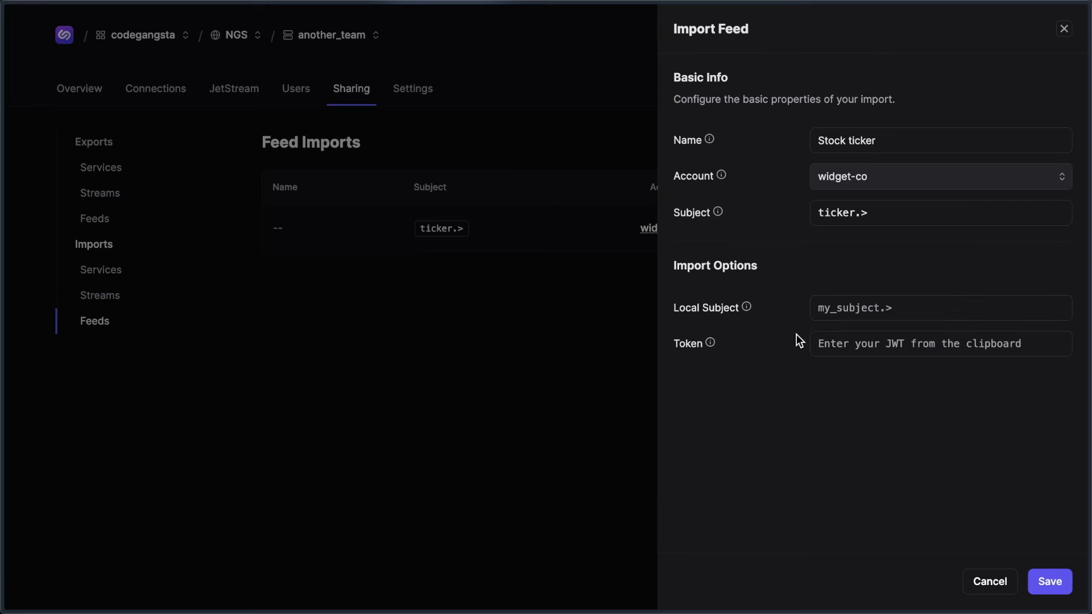
click(1050, 581)
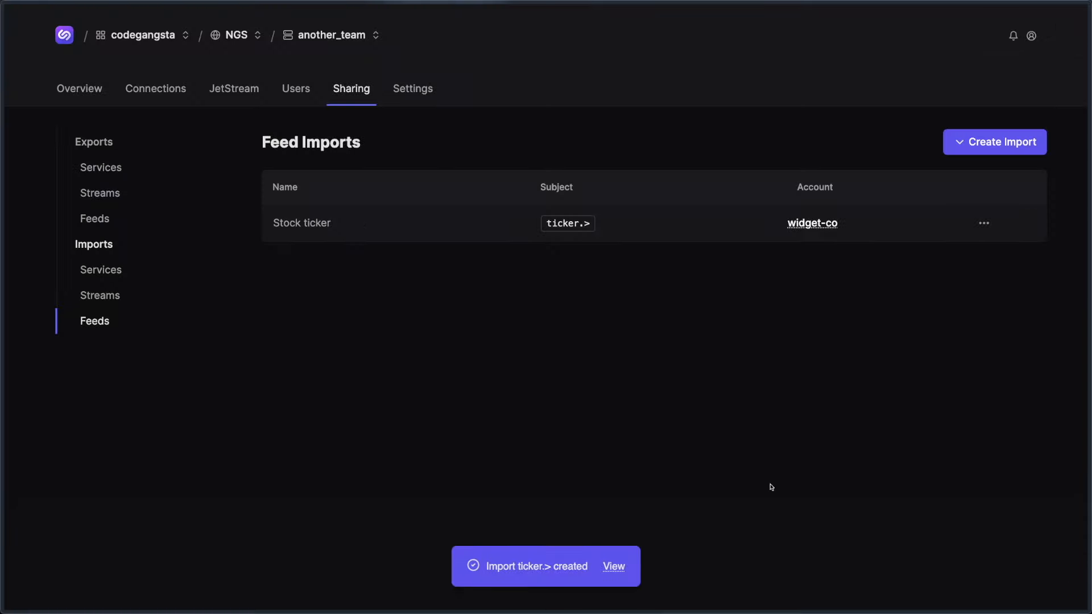